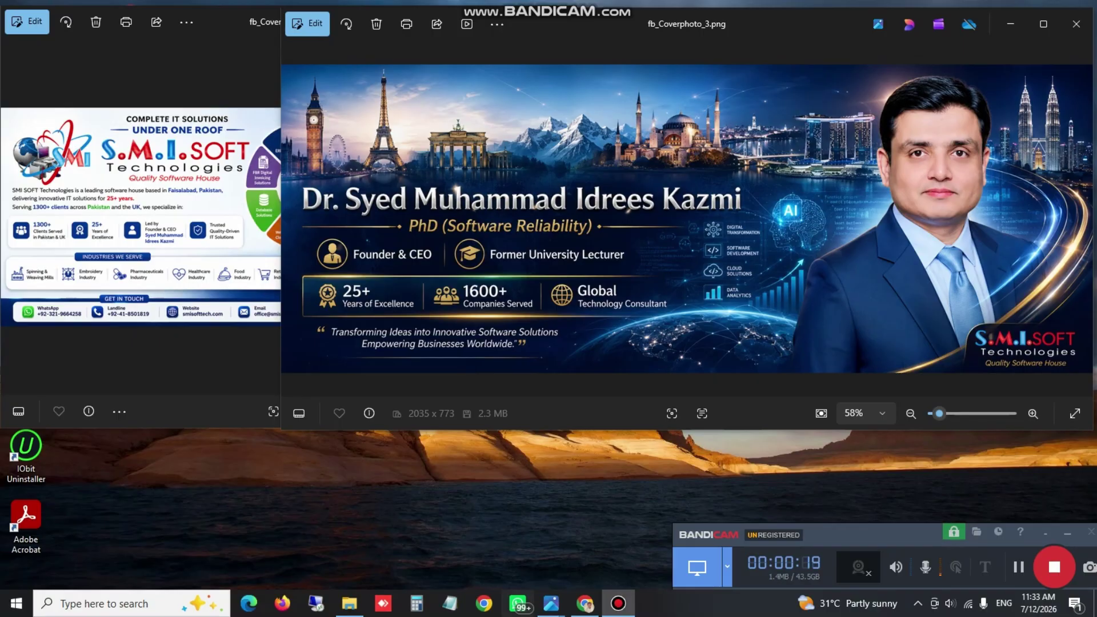
# Bring the smisofttech.com/di.php portal to the front and open the New Business Registration form
pyautogui.click(585, 603)
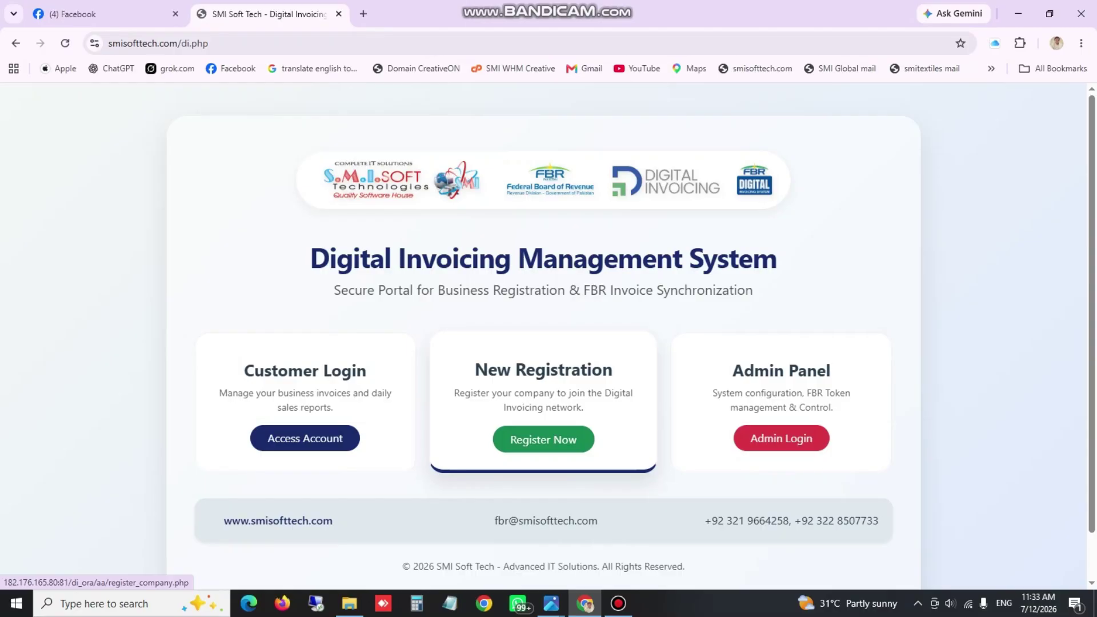
pyautogui.click(543, 439)
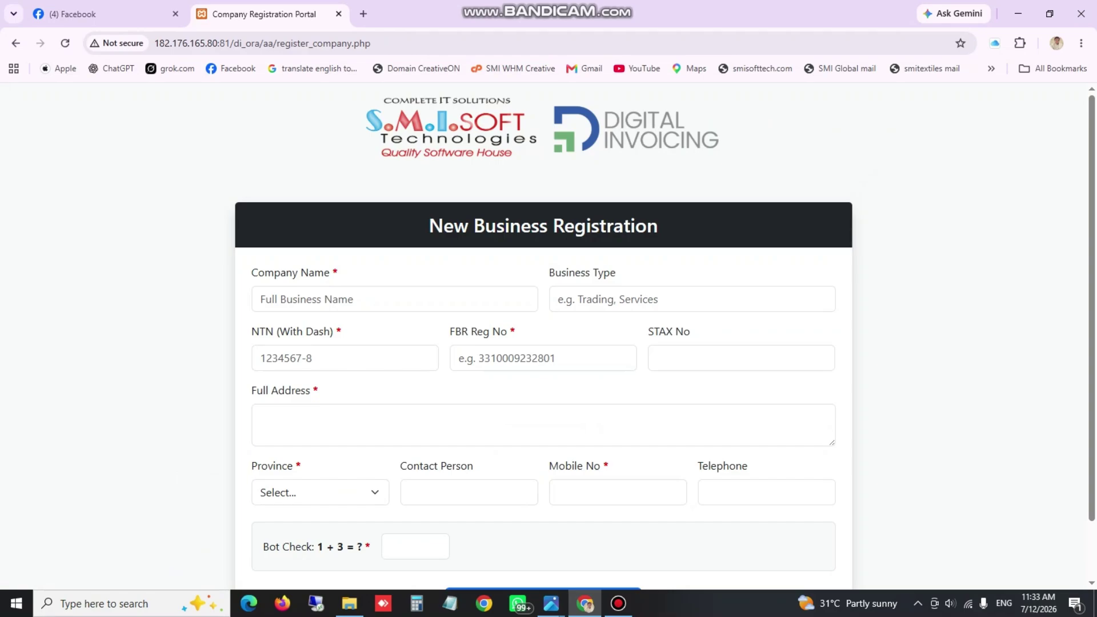
# Click through STAX No, Full Address and Province, leaving them empty, and answer the 1 + 3 bot check with 4
pyautogui.scroll(-1, 544, 336)
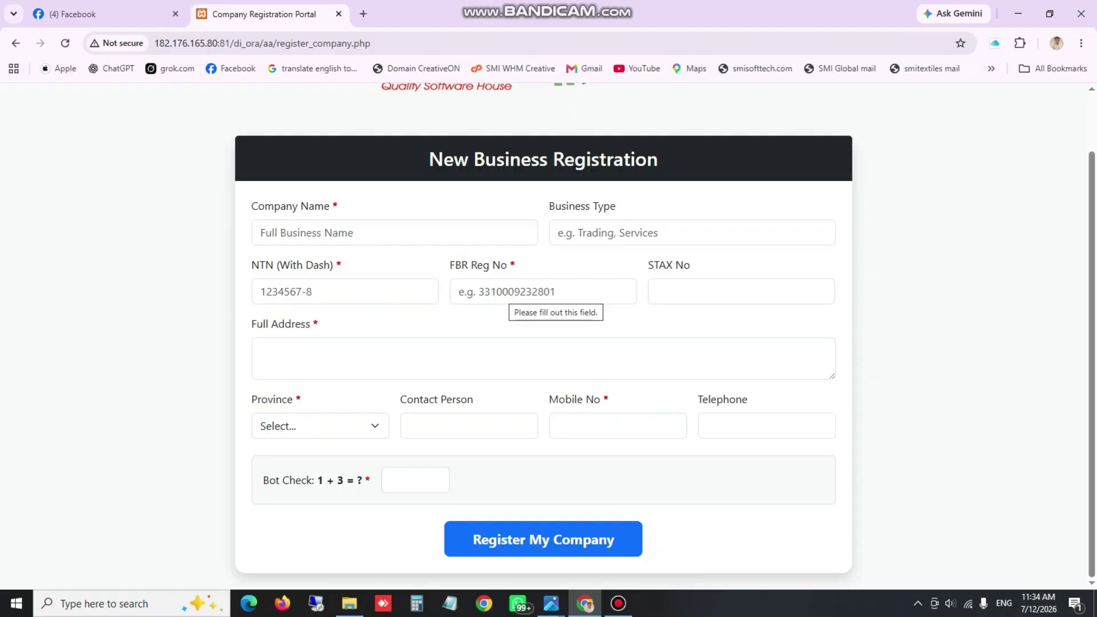
pyautogui.click(714, 292)
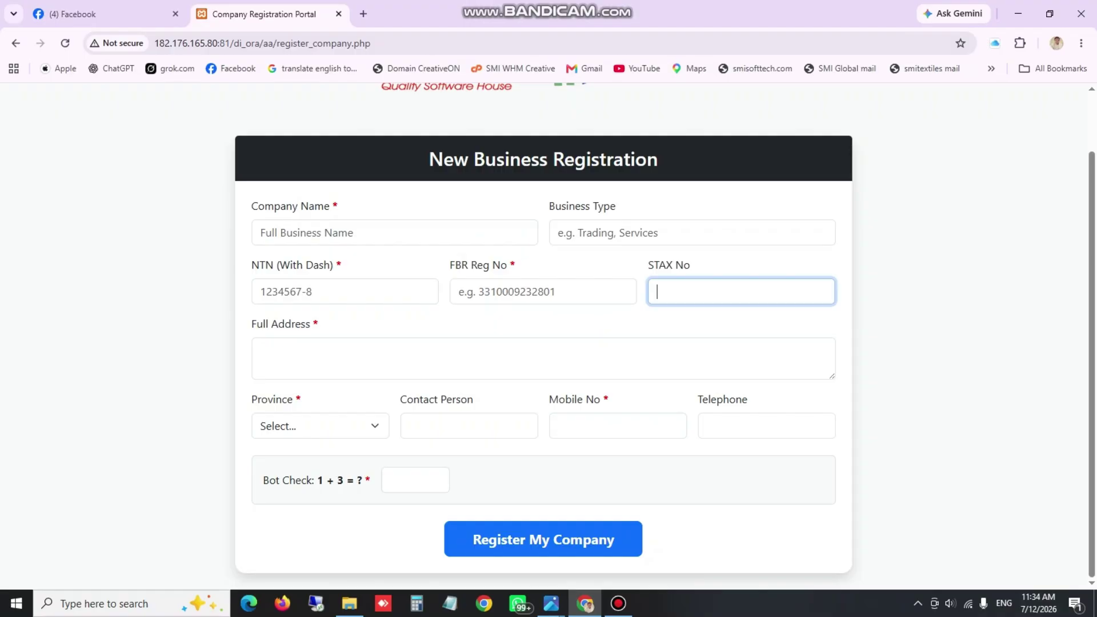
pyautogui.click(543, 359)
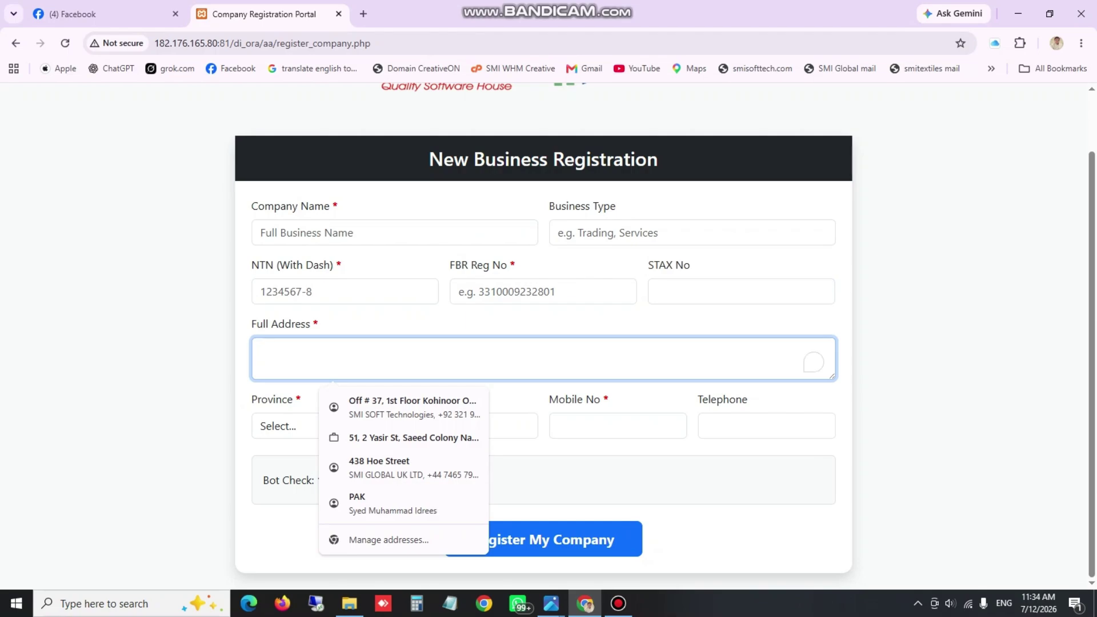
pyautogui.click(320, 426)
pyautogui.click(320, 426)
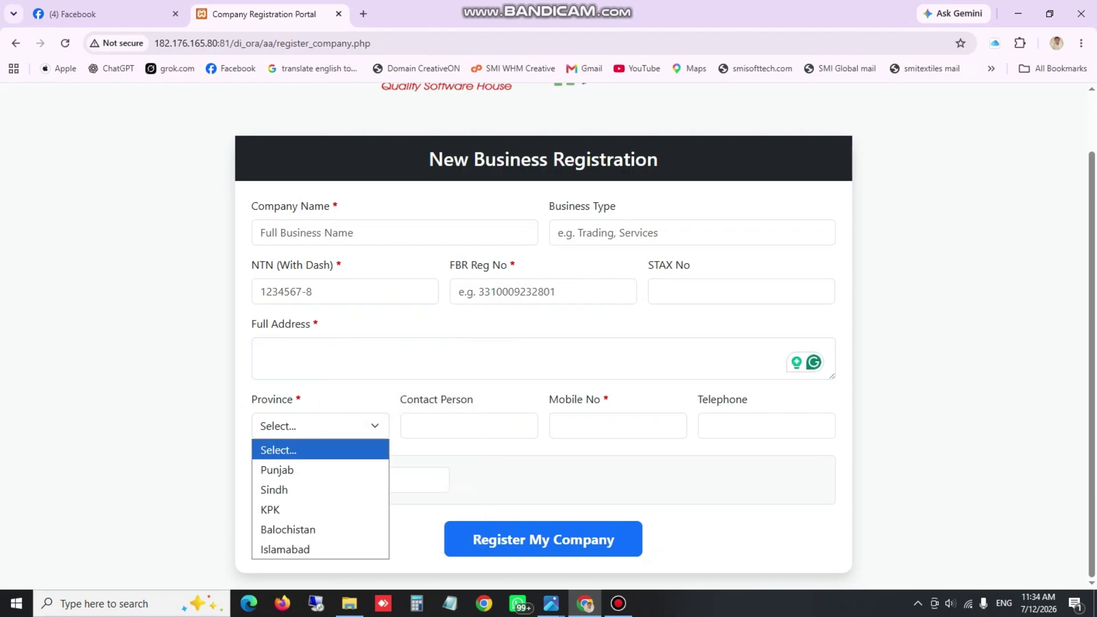
pyautogui.click(320, 426)
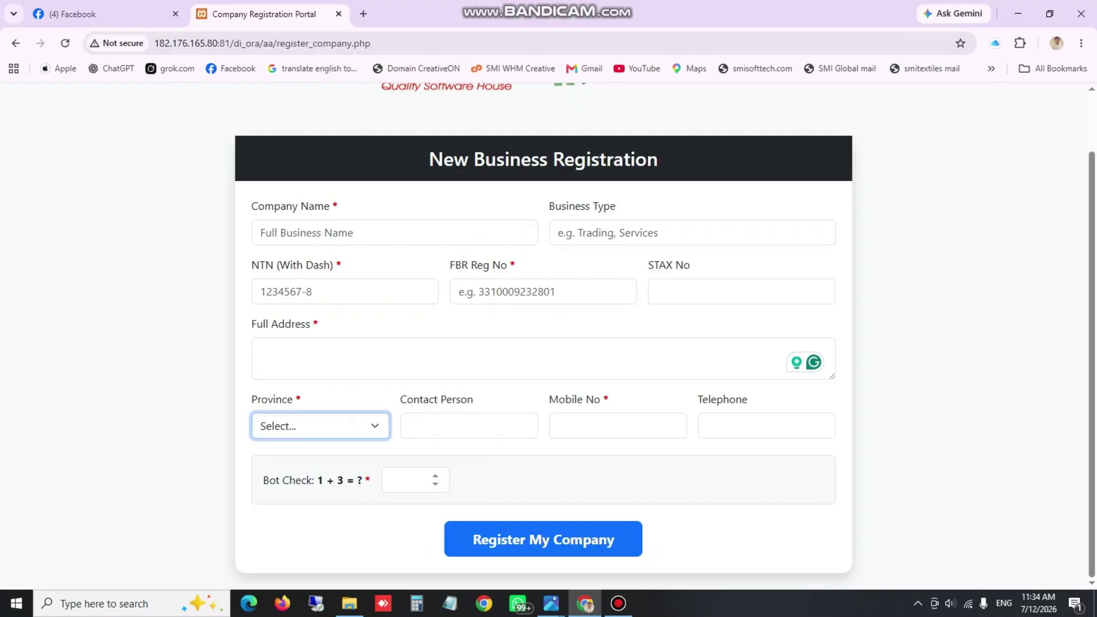
pyautogui.click(409, 480)
pyautogui.write('4')
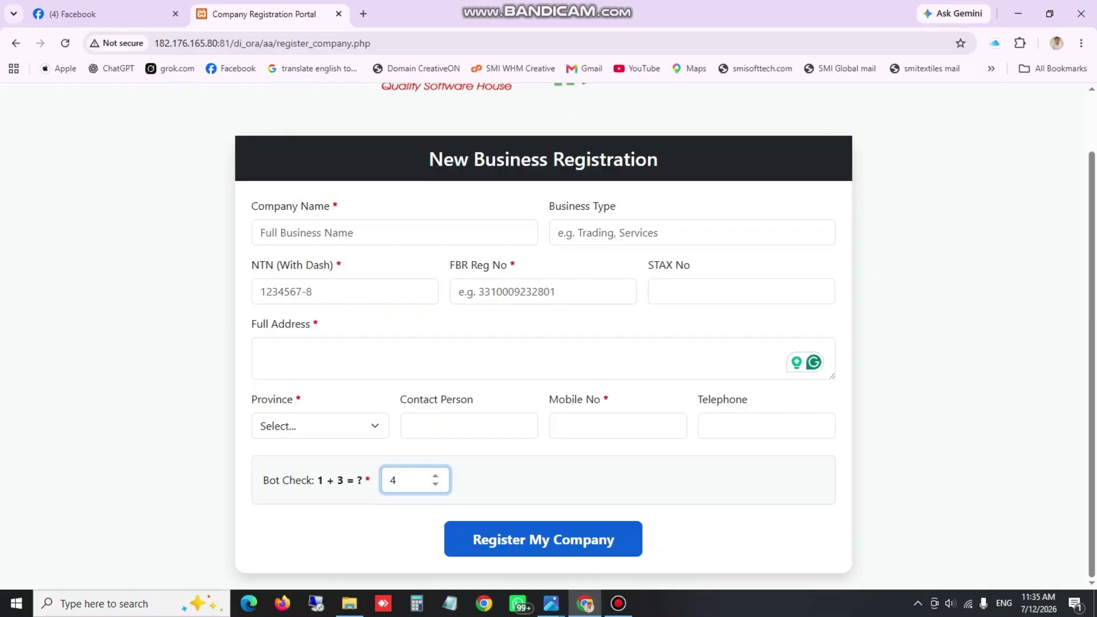
pyautogui.scroll(1, 549, 337)
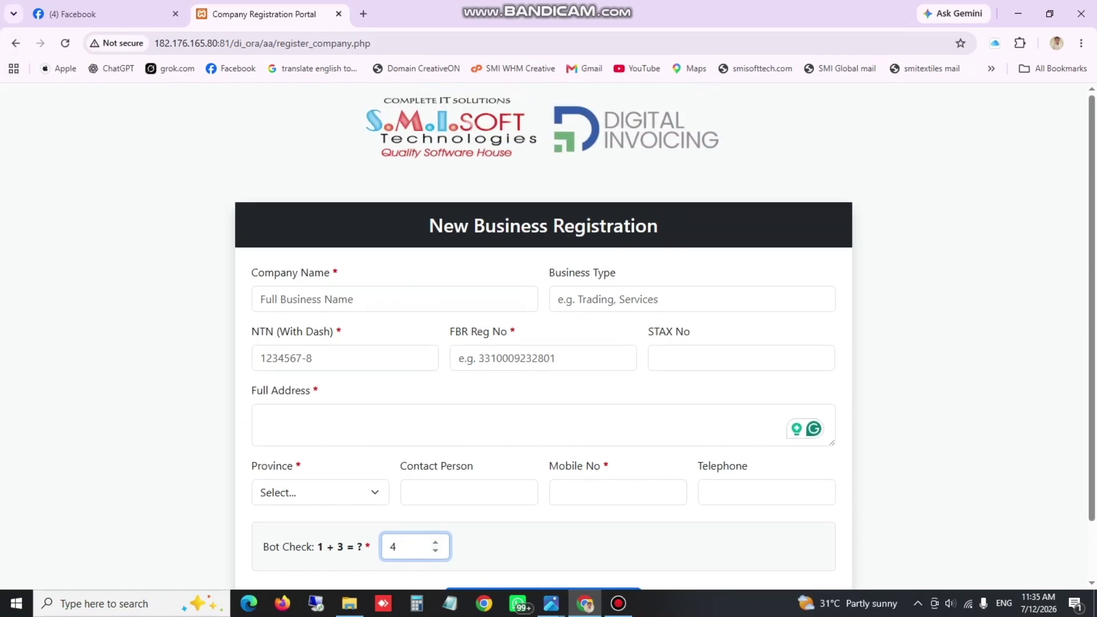
pyautogui.scroll(-1, 548, 337)
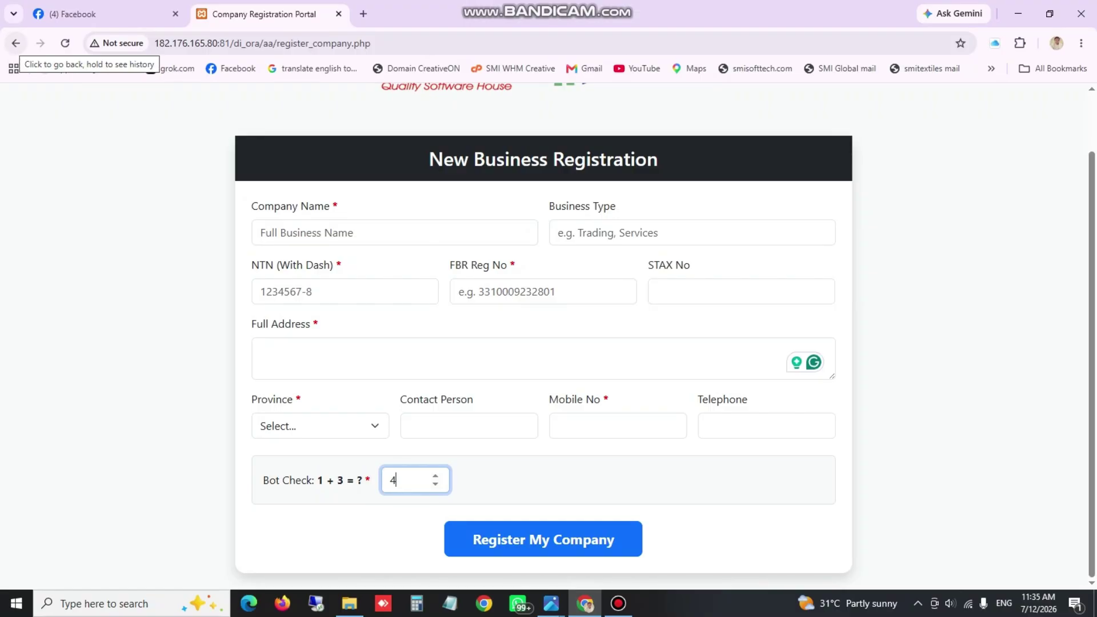
# Go back to the portal and sign in under Customer Login using the saved autofill credentials
pyautogui.click(16, 44)
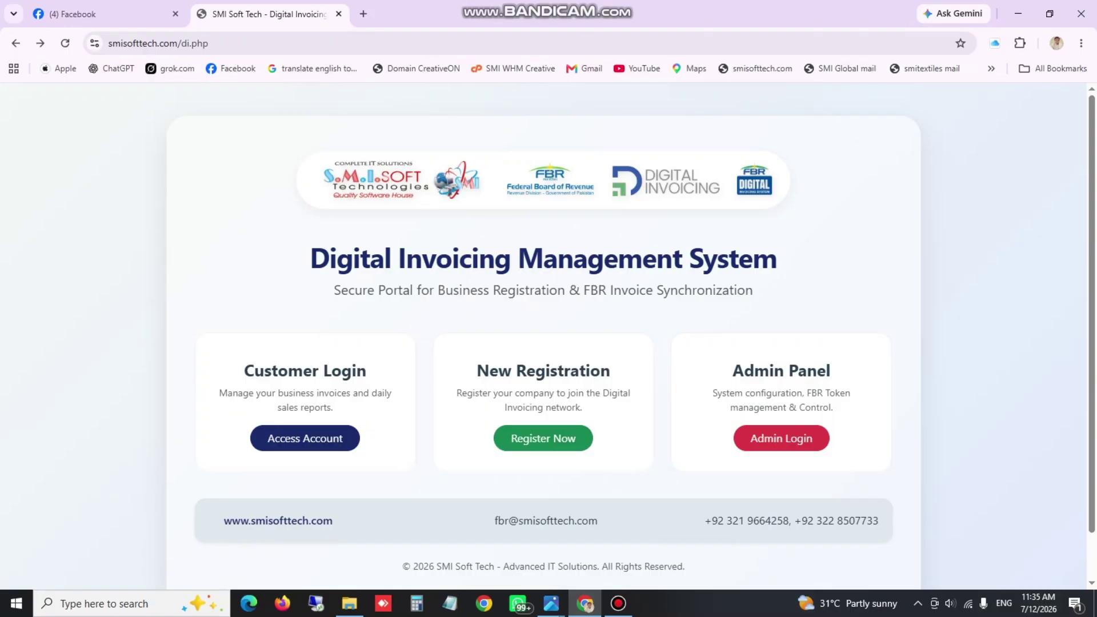
pyautogui.click(305, 438)
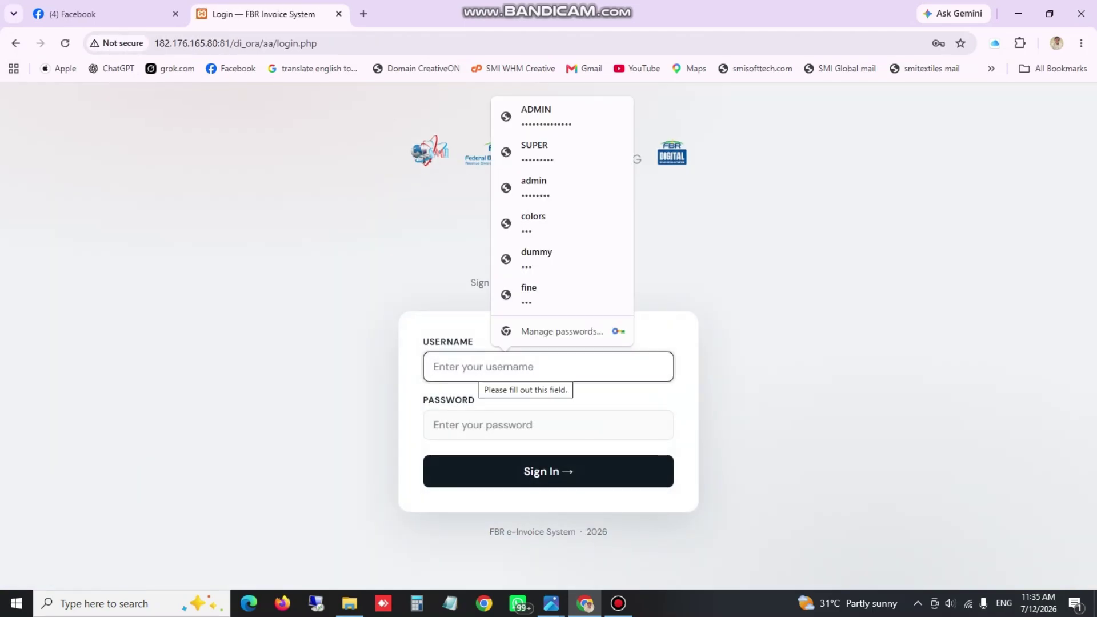
pyautogui.click(536, 259)
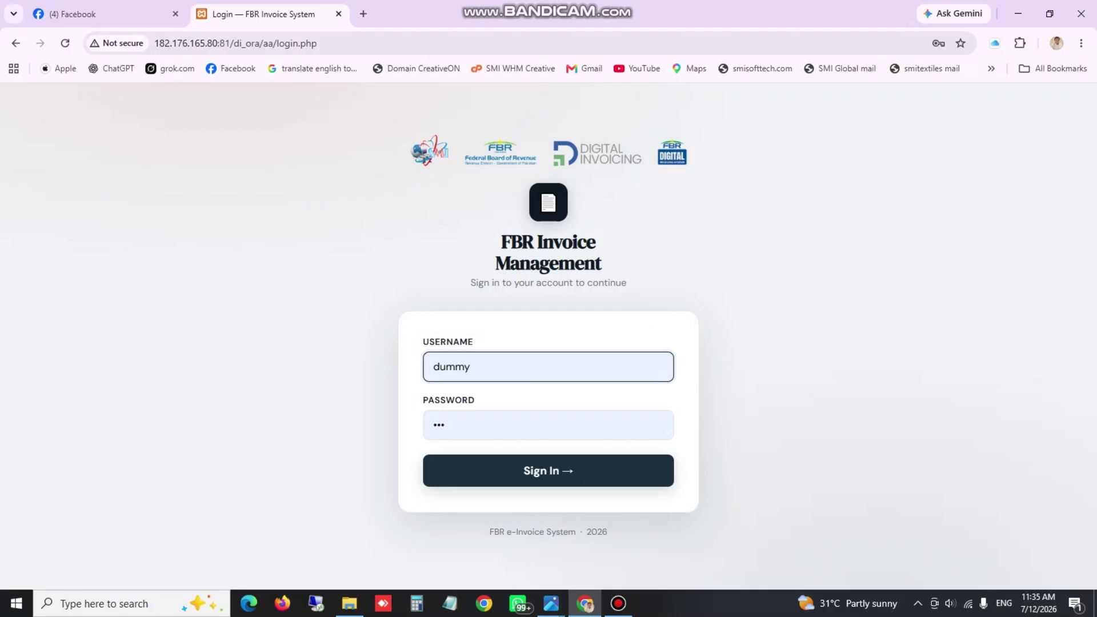
pyautogui.press('Return')
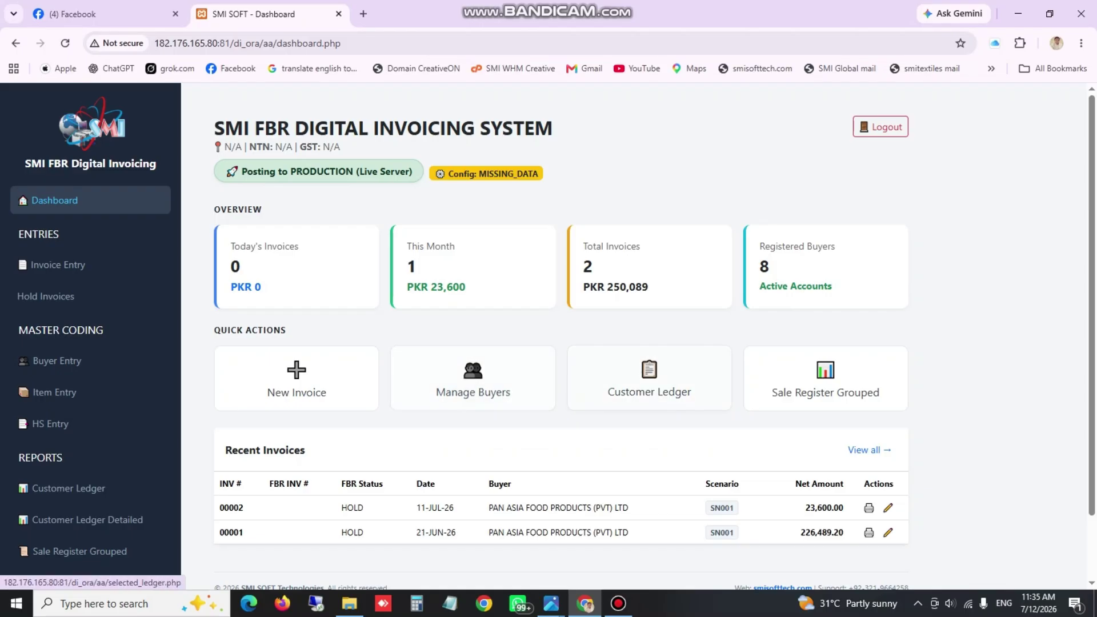
# Highlight the dashboard title, GST N/A and Recent Invoices text, then go to HS Entry
pyautogui.scroll(-1, 548, 335)
pyautogui.scroll(1, 548, 335)
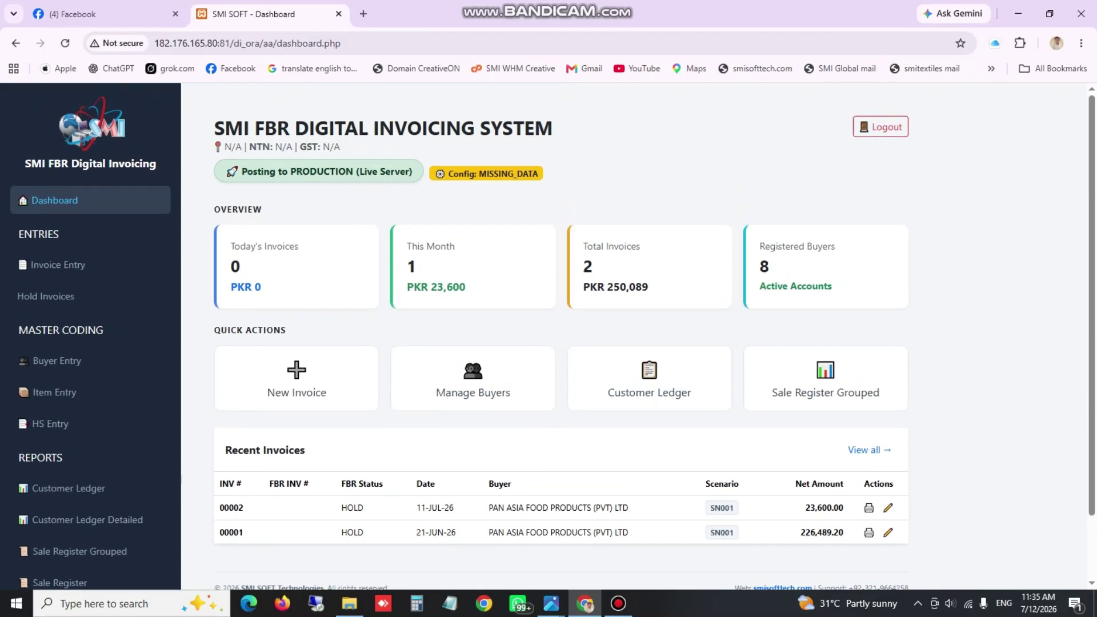
pyautogui.moveTo(215, 128); pyautogui.dragTo(552, 127)
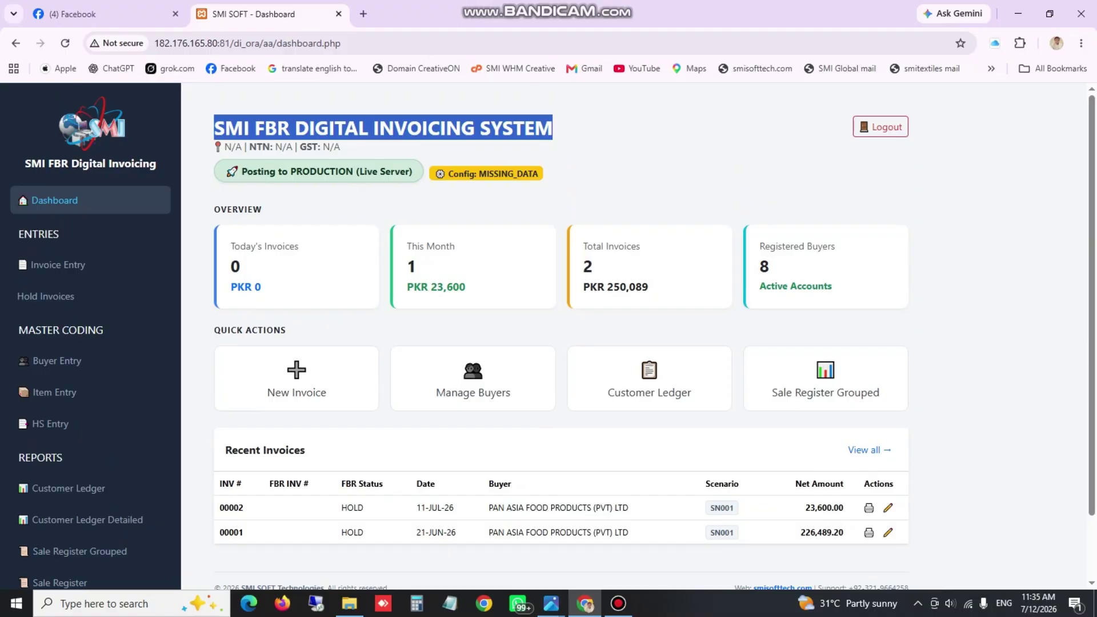
pyautogui.moveTo(223, 147); pyautogui.dragTo(341, 147)
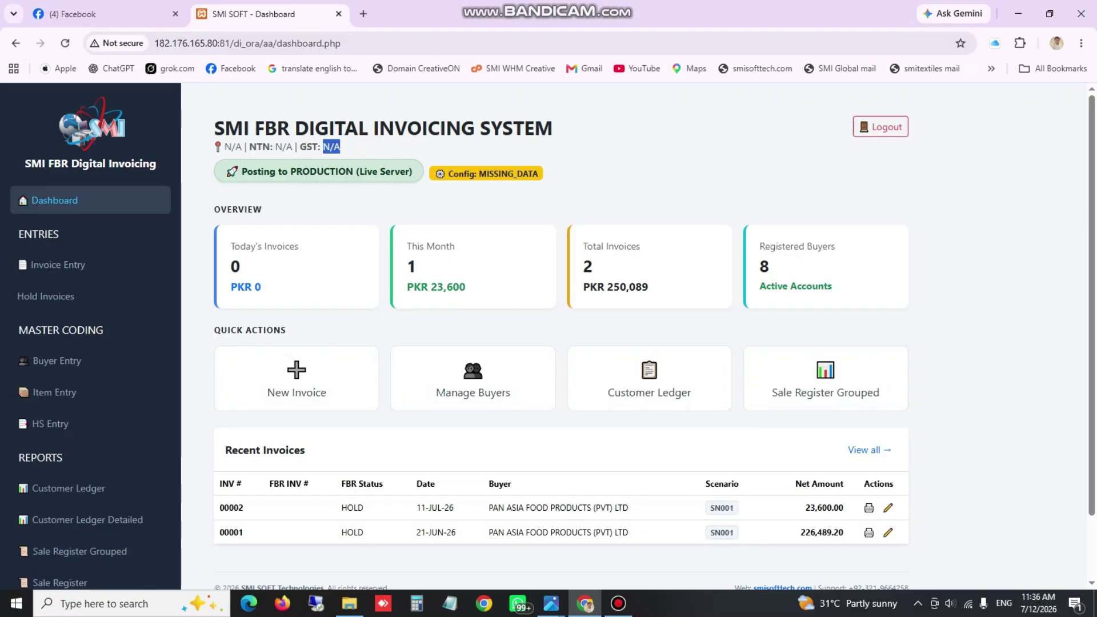
pyautogui.moveTo(226, 450); pyautogui.dragTo(305, 450)
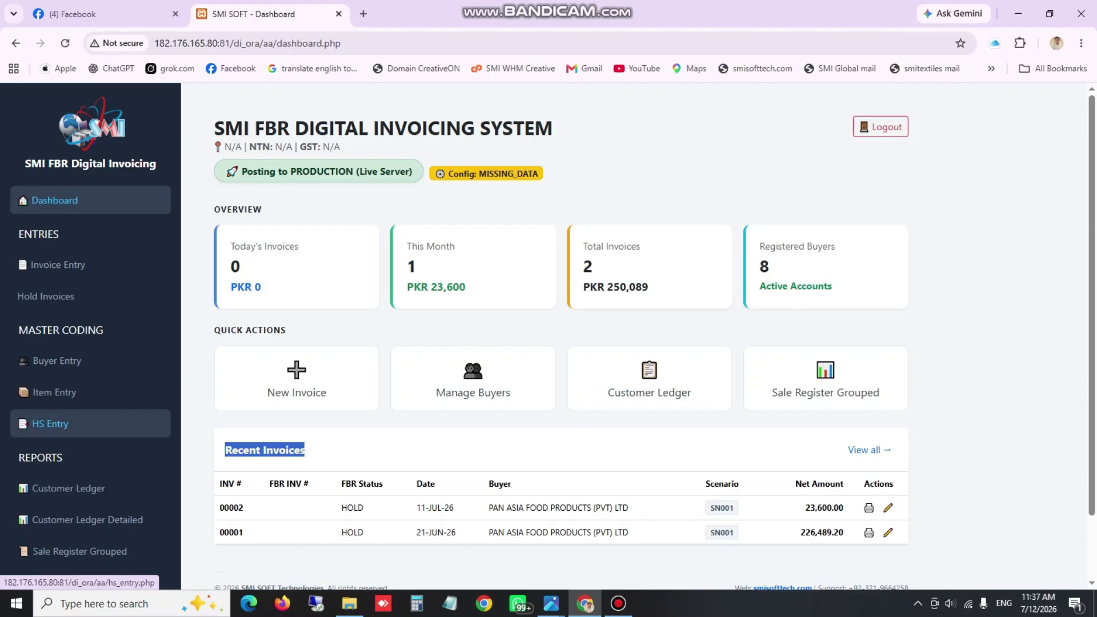
pyautogui.click(51, 423)
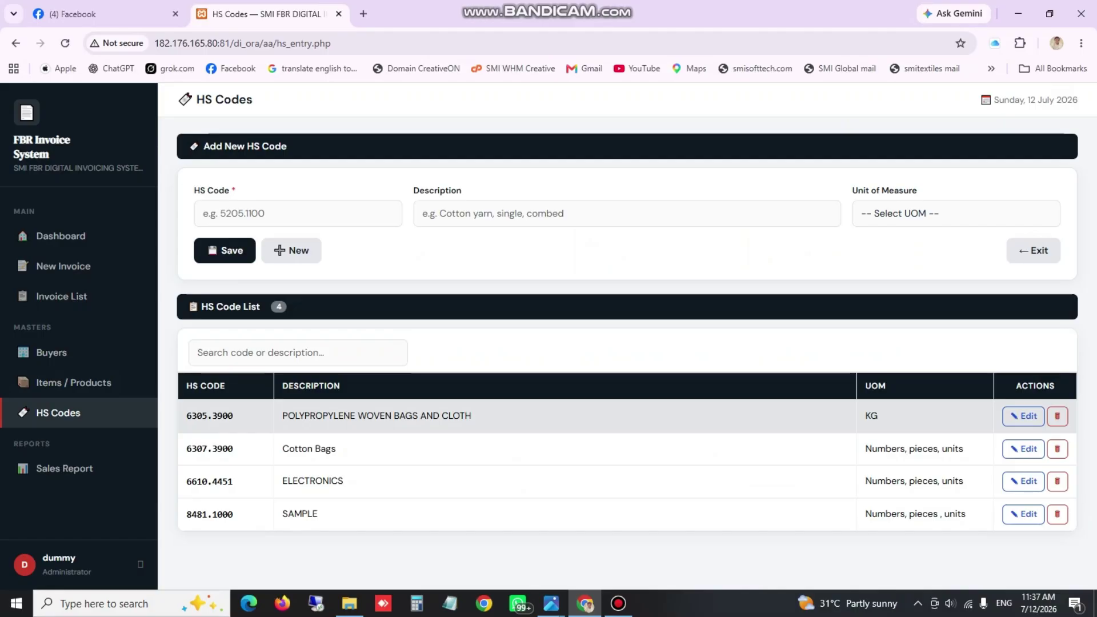
pyautogui.moveTo(282, 415); pyautogui.dragTo(472, 416)
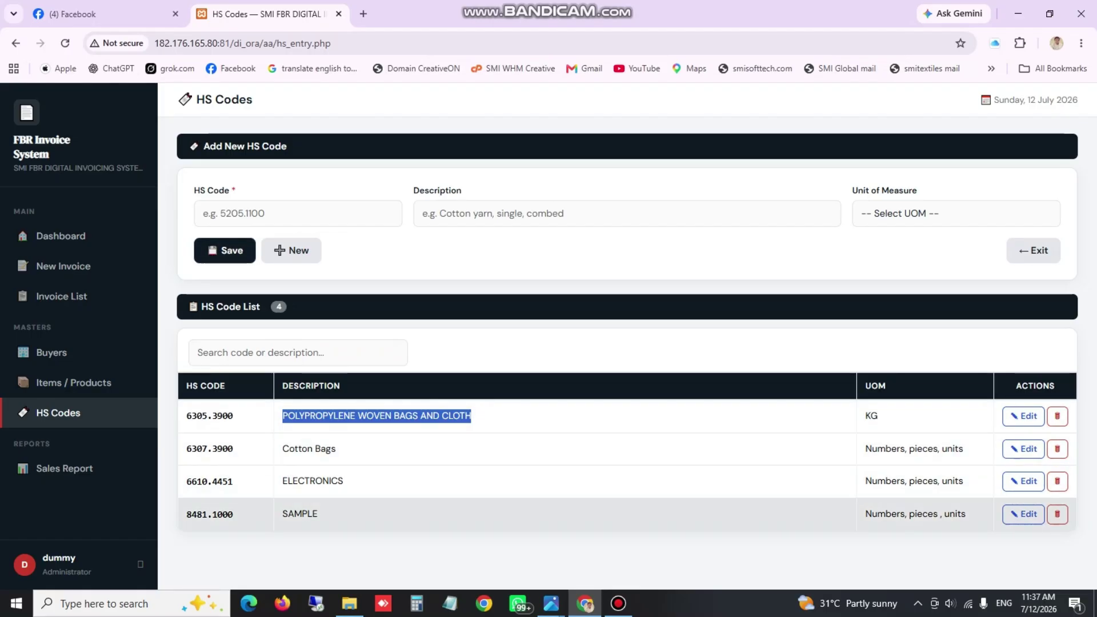
pyautogui.click(257, 214)
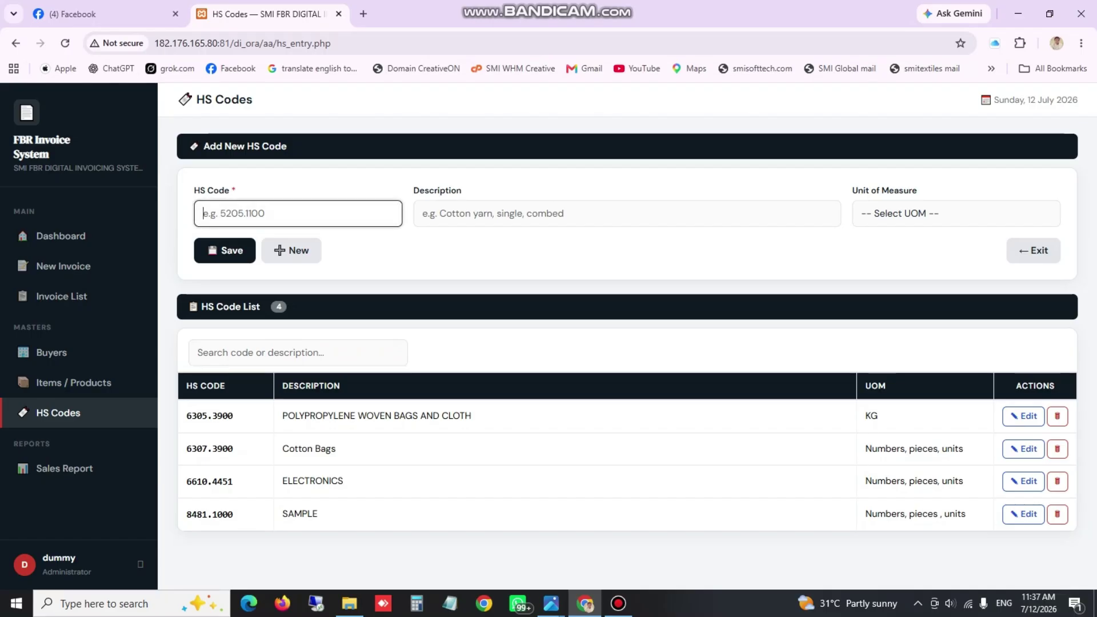
# Enter HS code 6610.4450 with the description 'Mobilles'
pyautogui.write('6610.445')
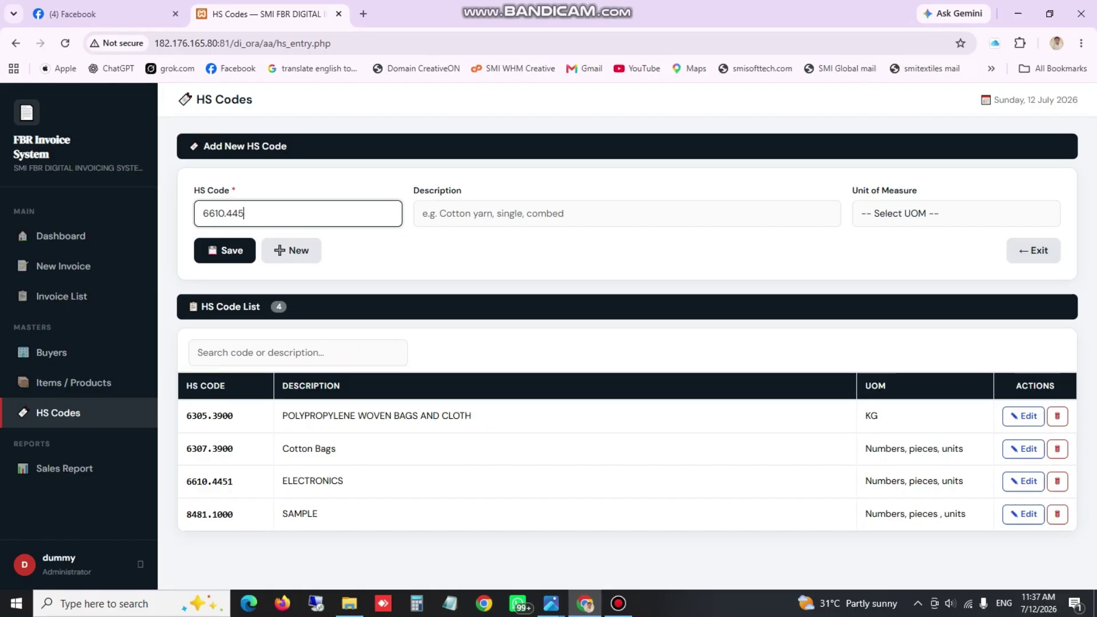
pyautogui.write('0')
pyautogui.press('Tab')
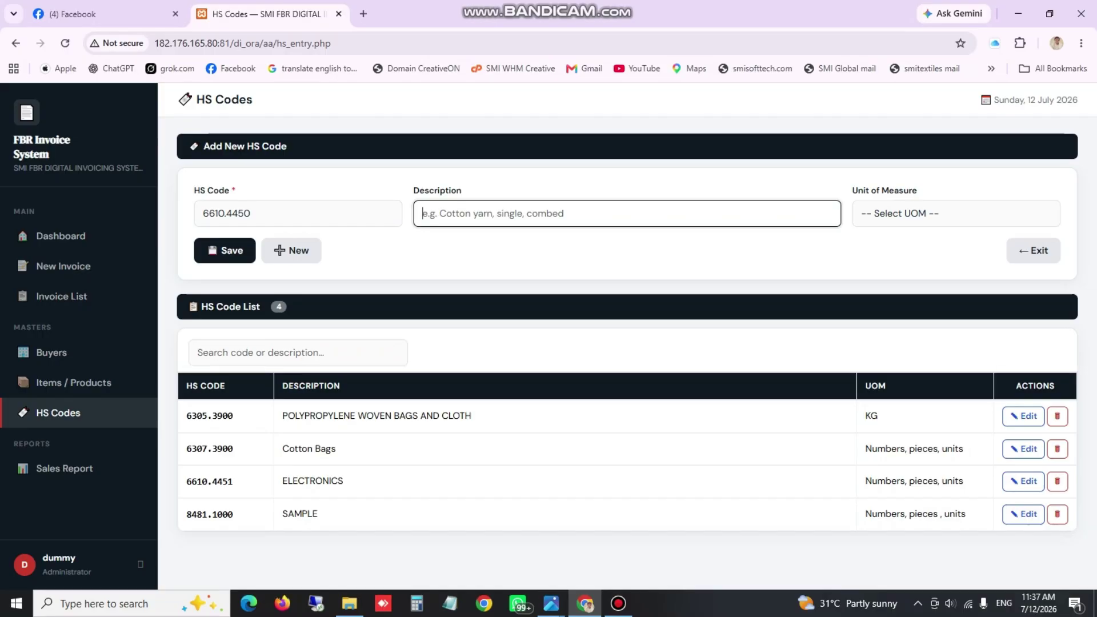
pyautogui.write('mobiles')
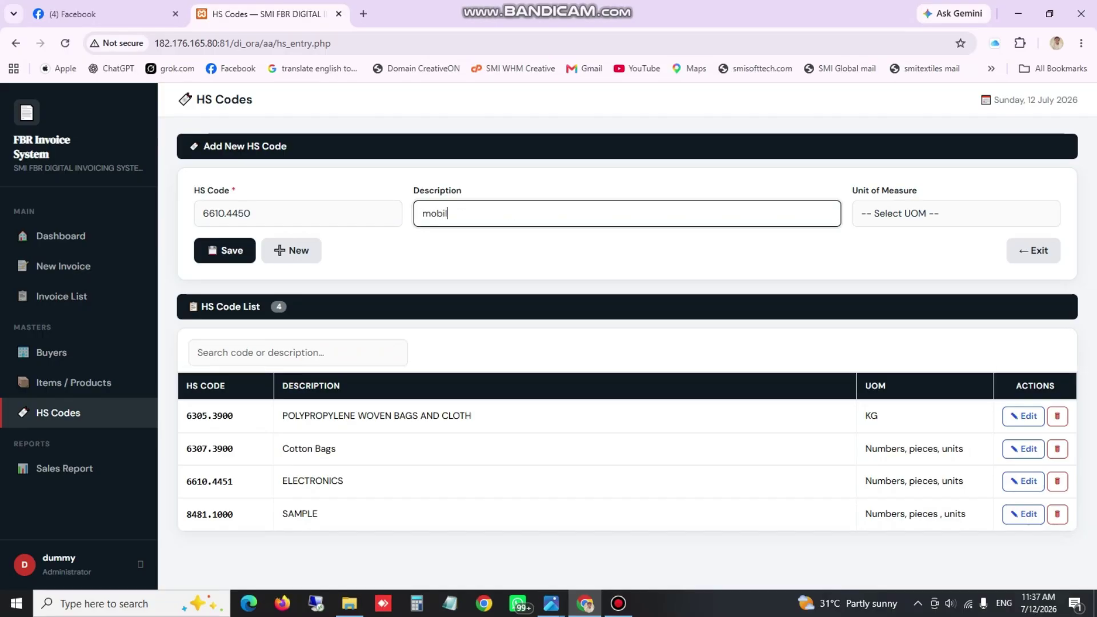
pyautogui.press('BackSpace')
pyautogui.press('BackSpace')
pyautogui.press('BackSpace')
pyautogui.press('BackSpace')
pyautogui.press('BackSpace')
pyautogui.press('BackSpace')
pyautogui.press('BackSpace')
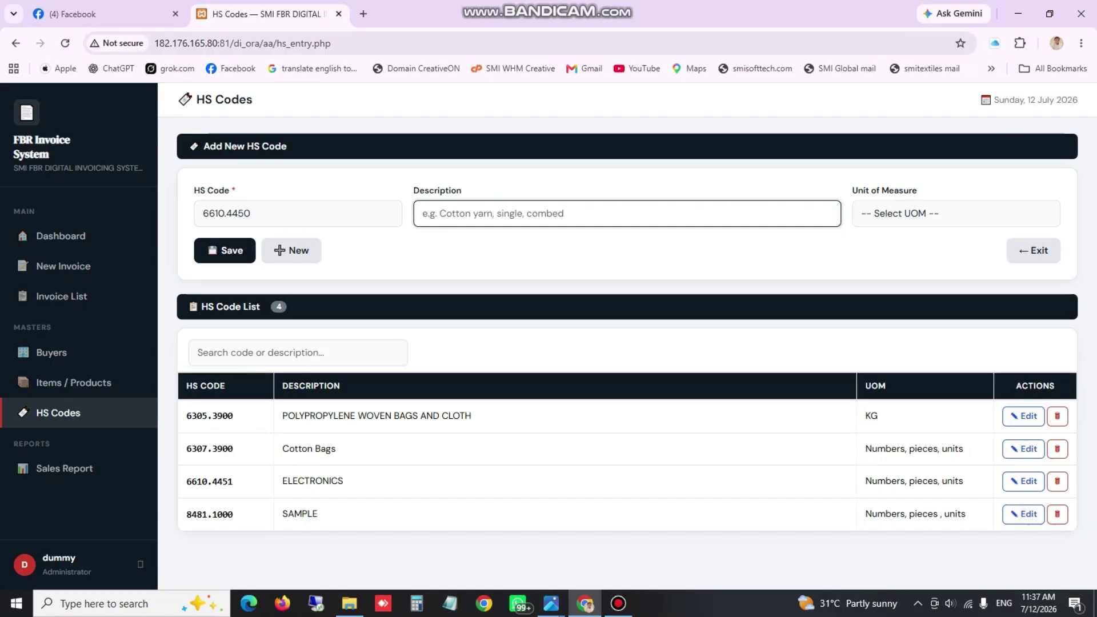
pyautogui.write('mOBILES')
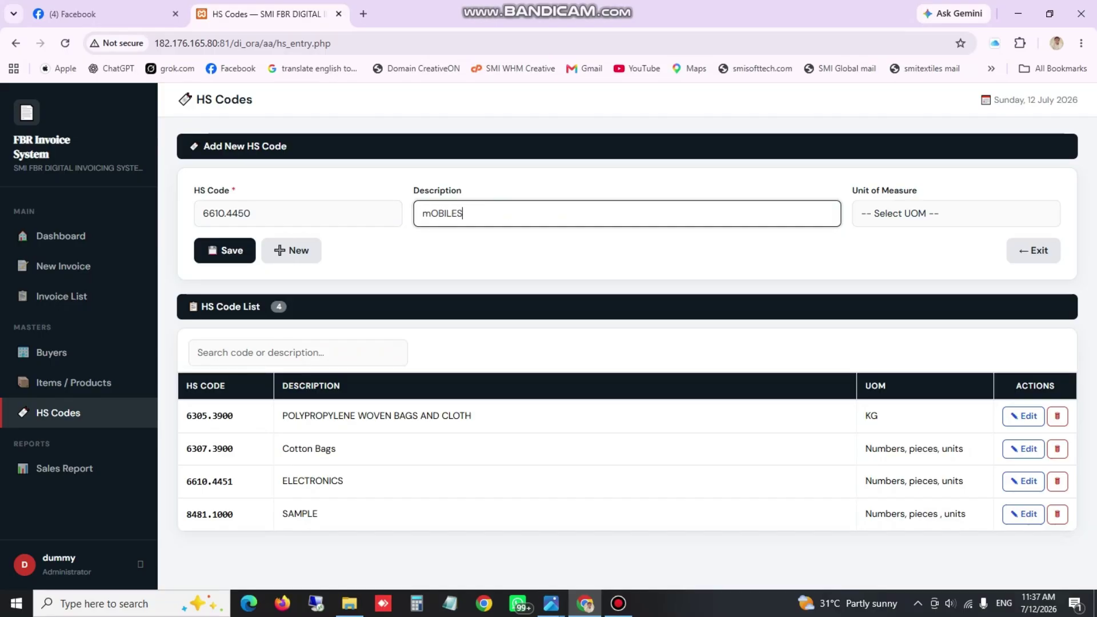
pyautogui.press('BackSpace')
pyautogui.press('BackSpace')
pyautogui.press('BackSpace')
pyautogui.press('BackSpace')
pyautogui.press('BackSpace')
pyautogui.press('BackSpace')
pyautogui.write('Mobilles')
# Set the unit to 'Numbers, pieces, units', save, and highlight the confirmation and new entry
pyautogui.press('Tab')
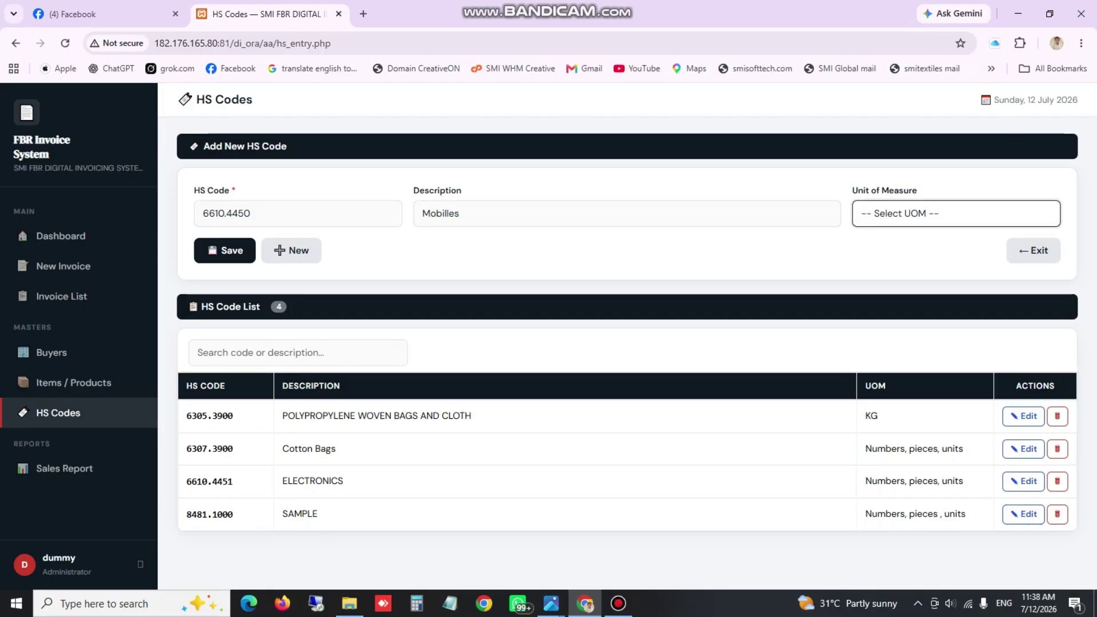
pyautogui.press('space')
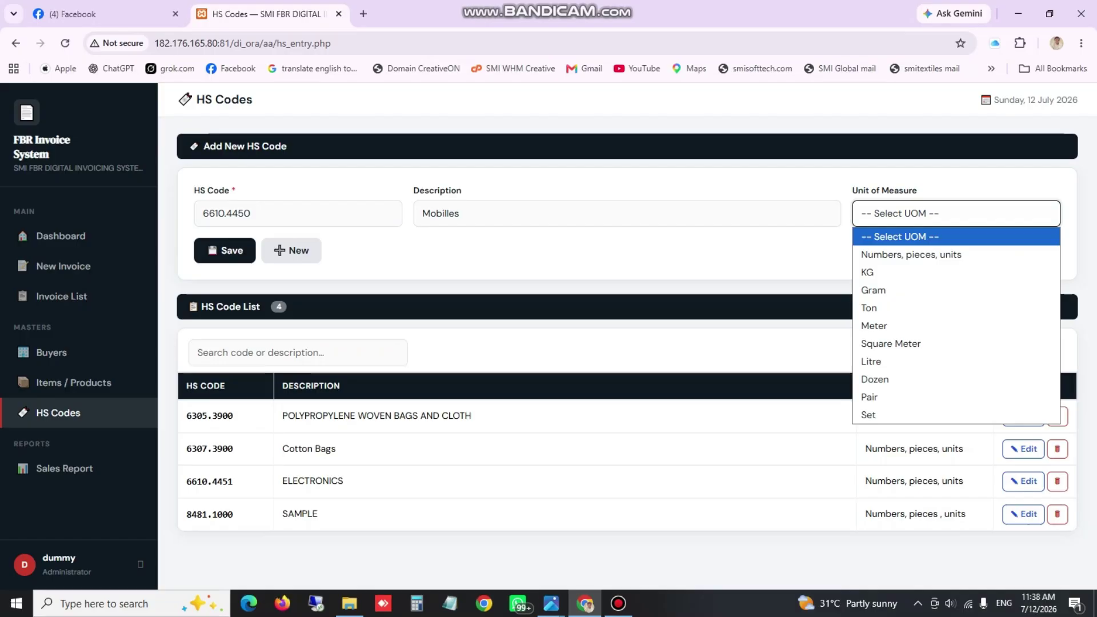
pyautogui.press('Down')
pyautogui.press('Down')
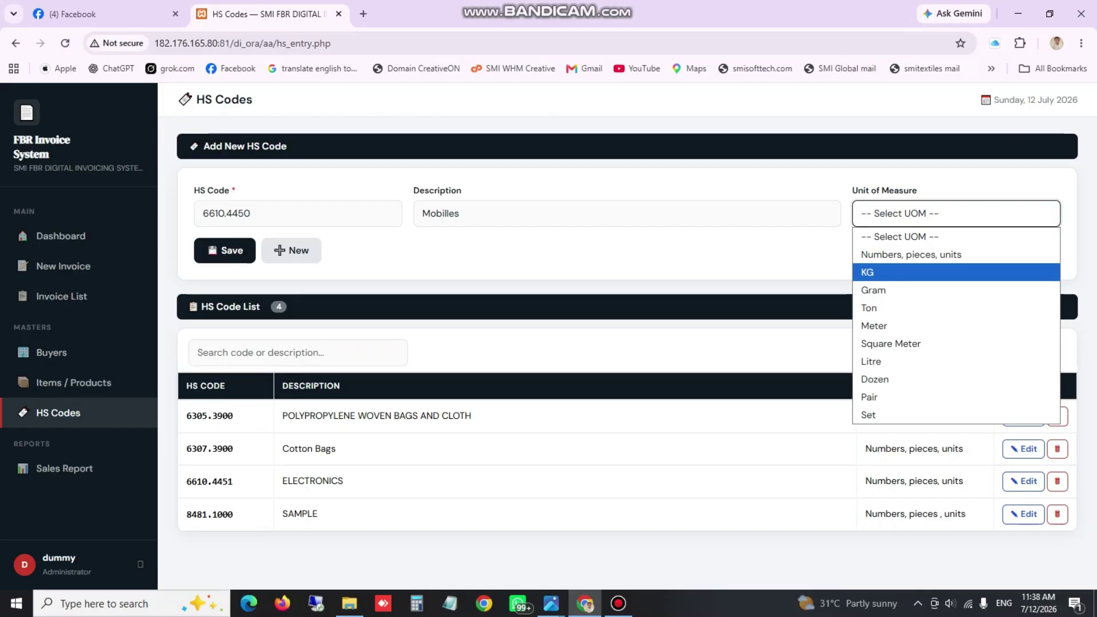
pyautogui.press('Up')
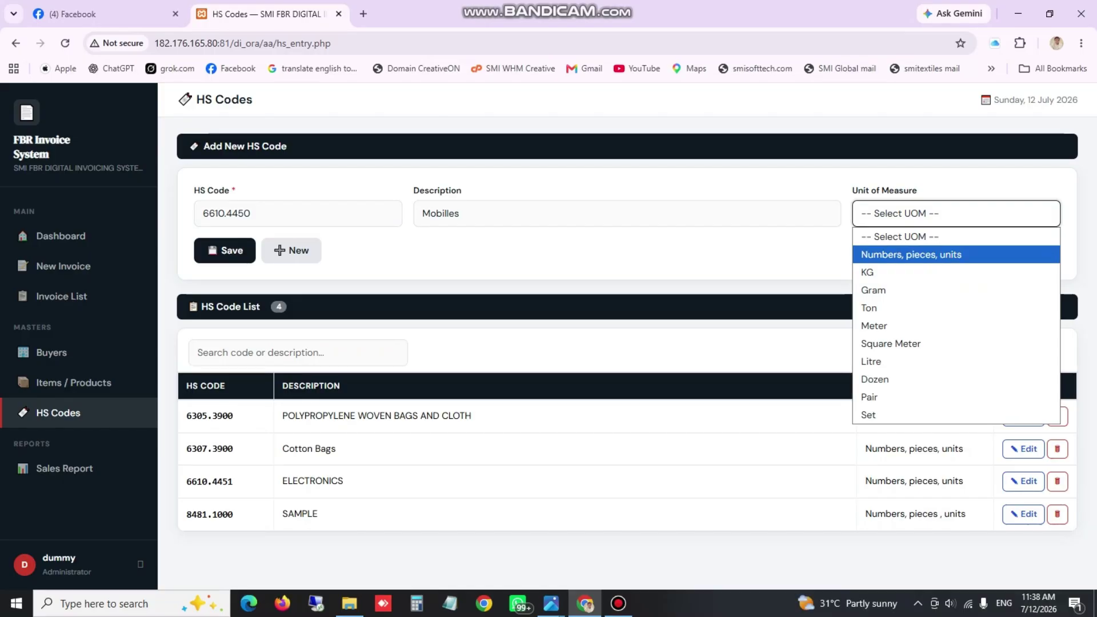
pyautogui.press('Return')
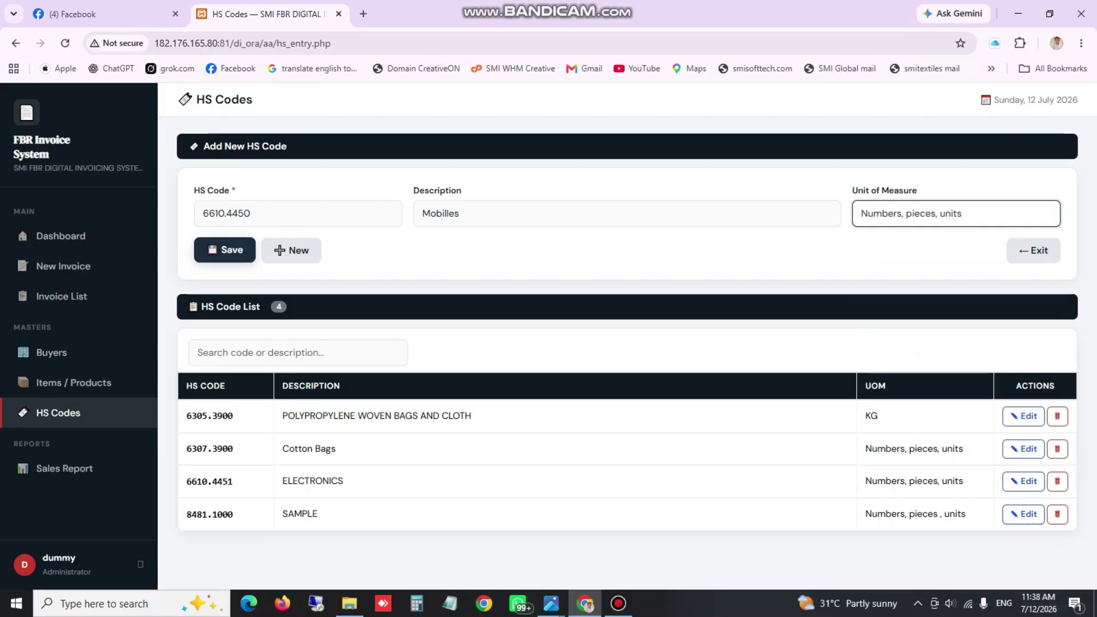
pyautogui.click(225, 250)
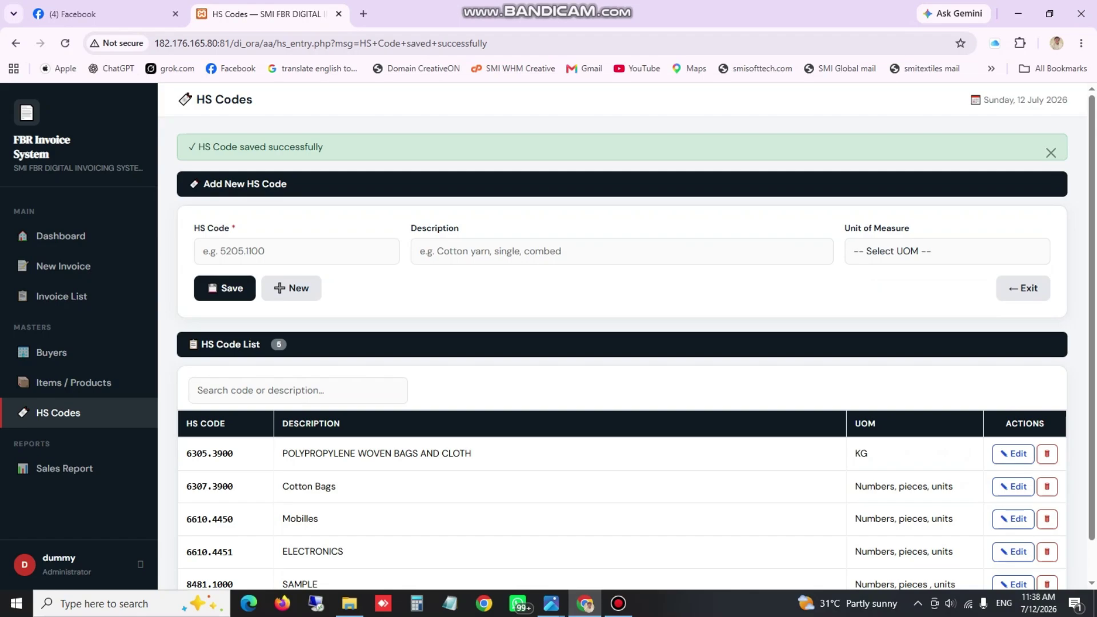
pyautogui.moveTo(189, 147); pyautogui.dragTo(323, 147)
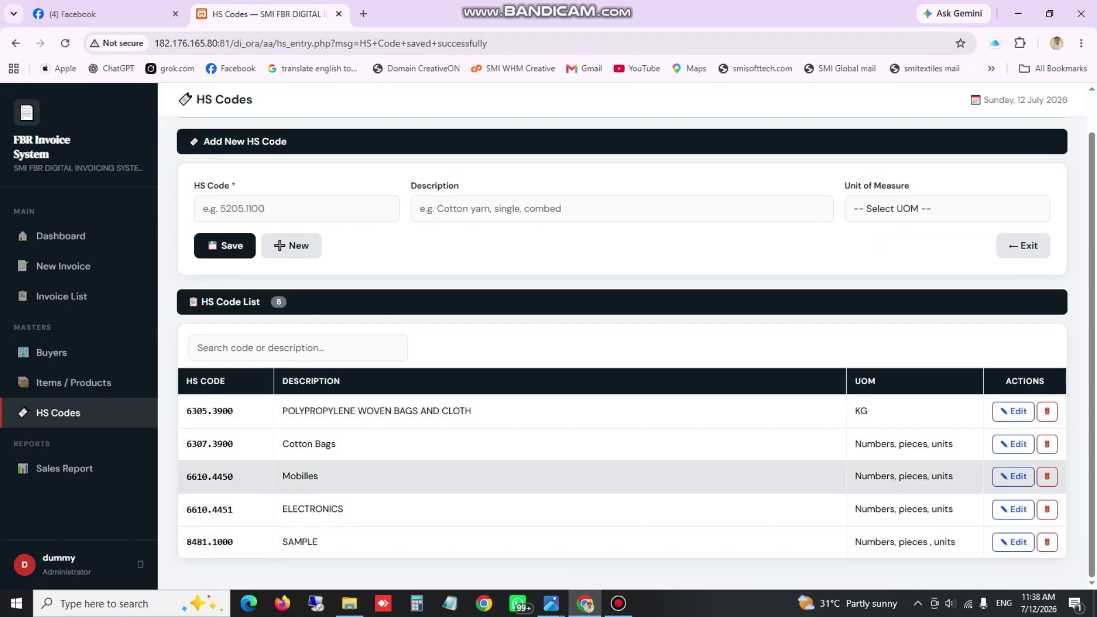
pyautogui.moveTo(282, 476); pyautogui.dragTo(319, 476)
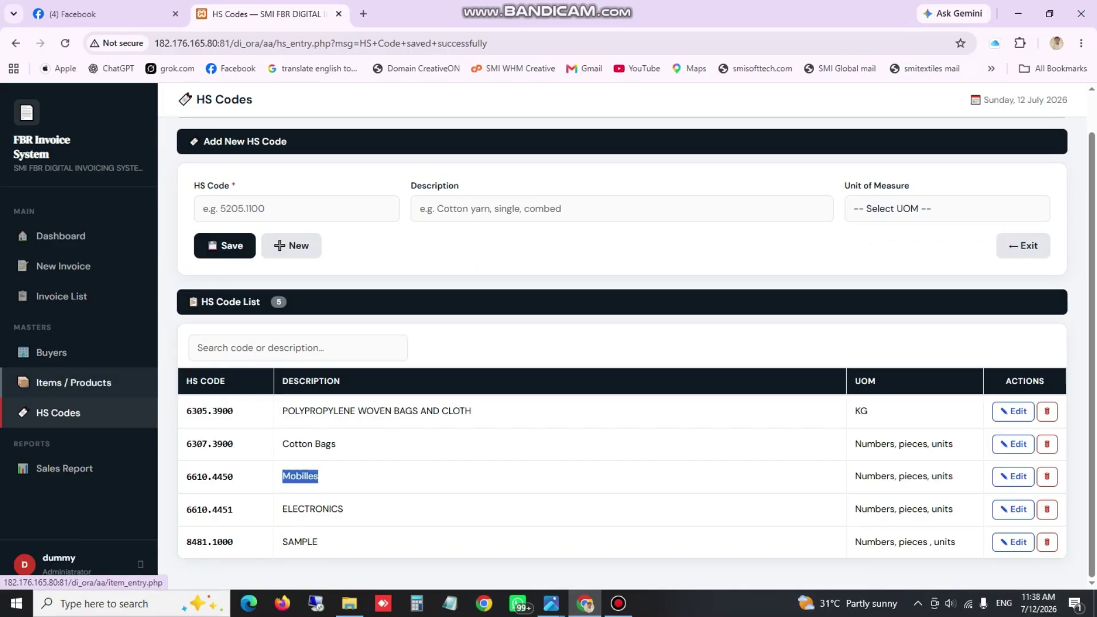
pyautogui.click(74, 383)
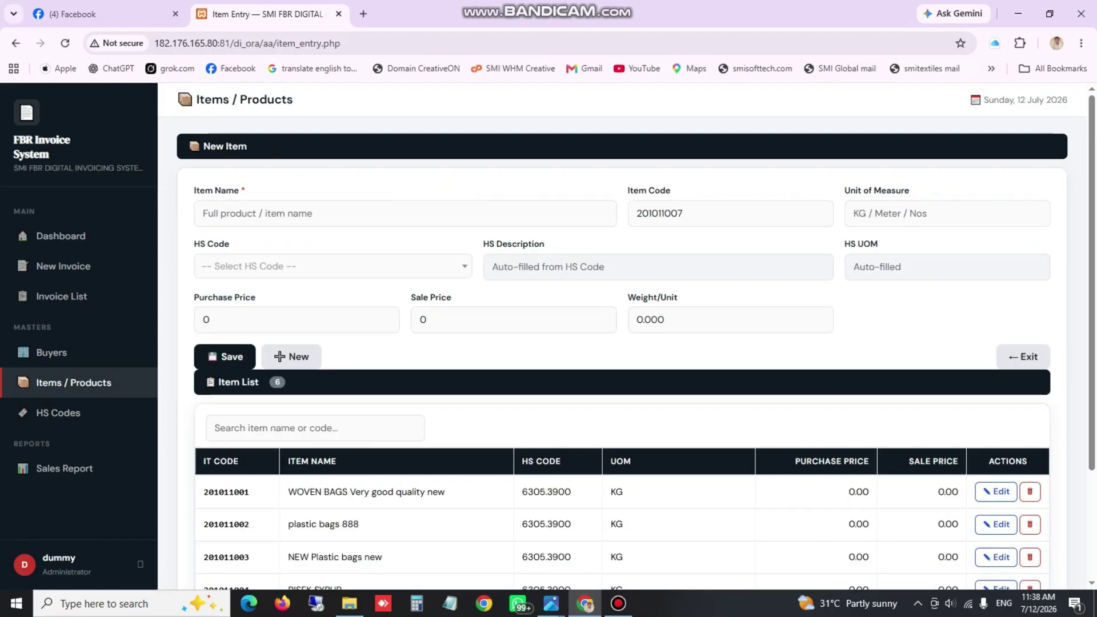
# Enter a new item named Rubber Sheets with unit of measure Nos
pyautogui.click(332, 217)
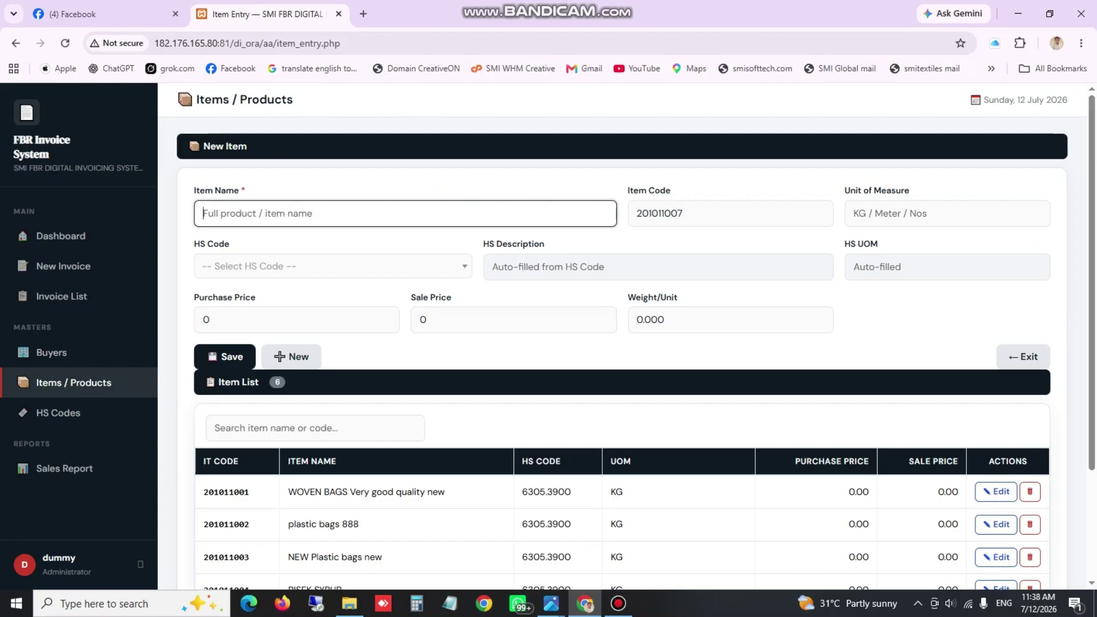
pyautogui.write('Rubber Shteets')
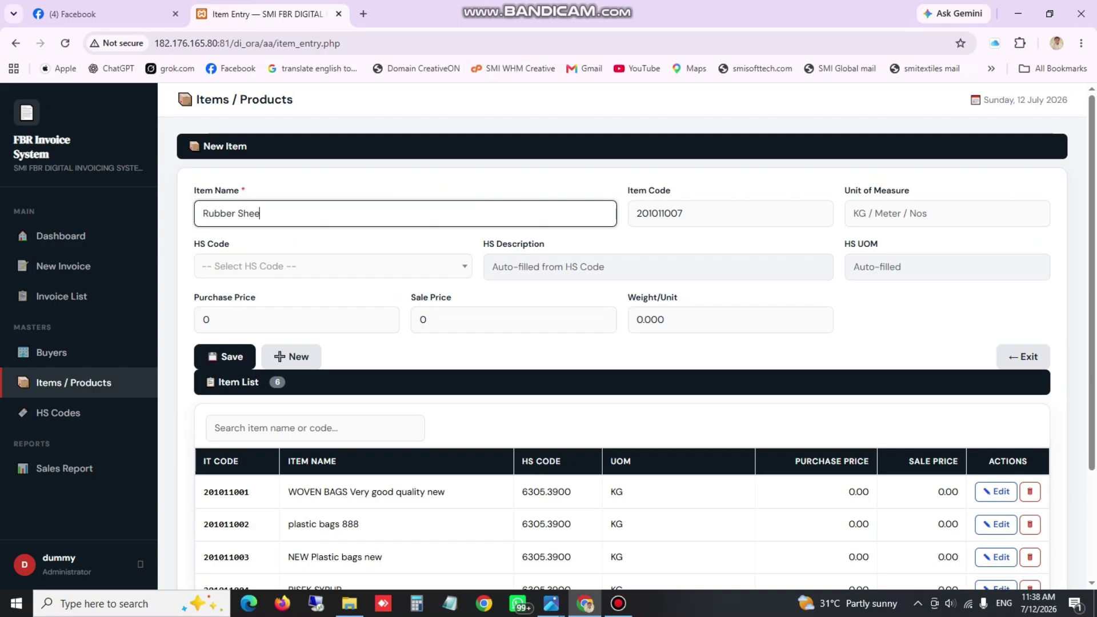
pyautogui.press('Tab')
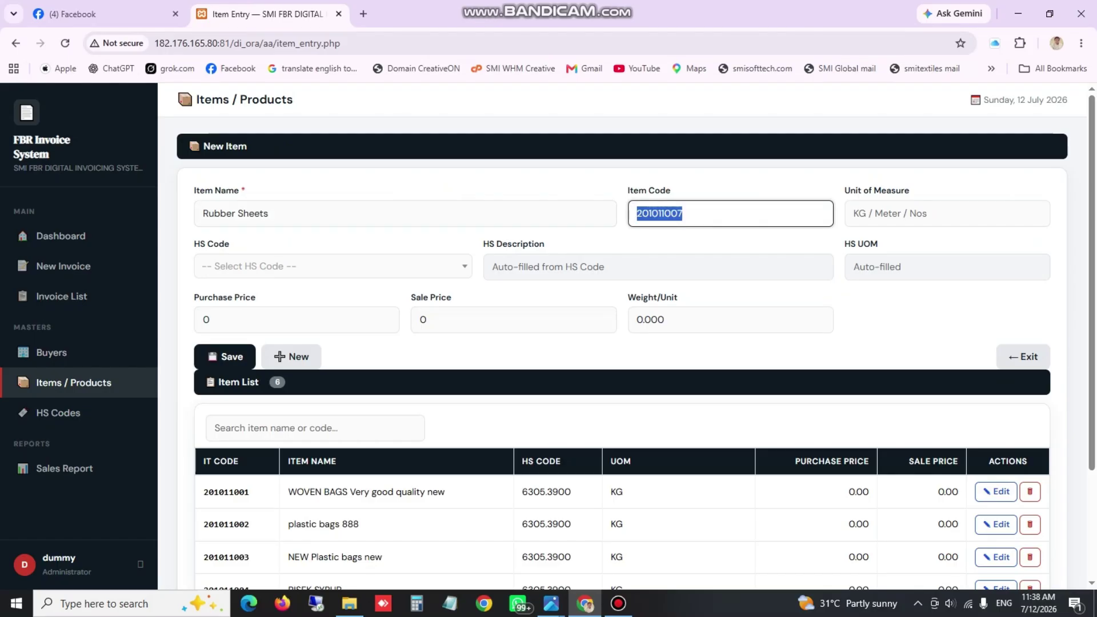
pyautogui.press('Tab')
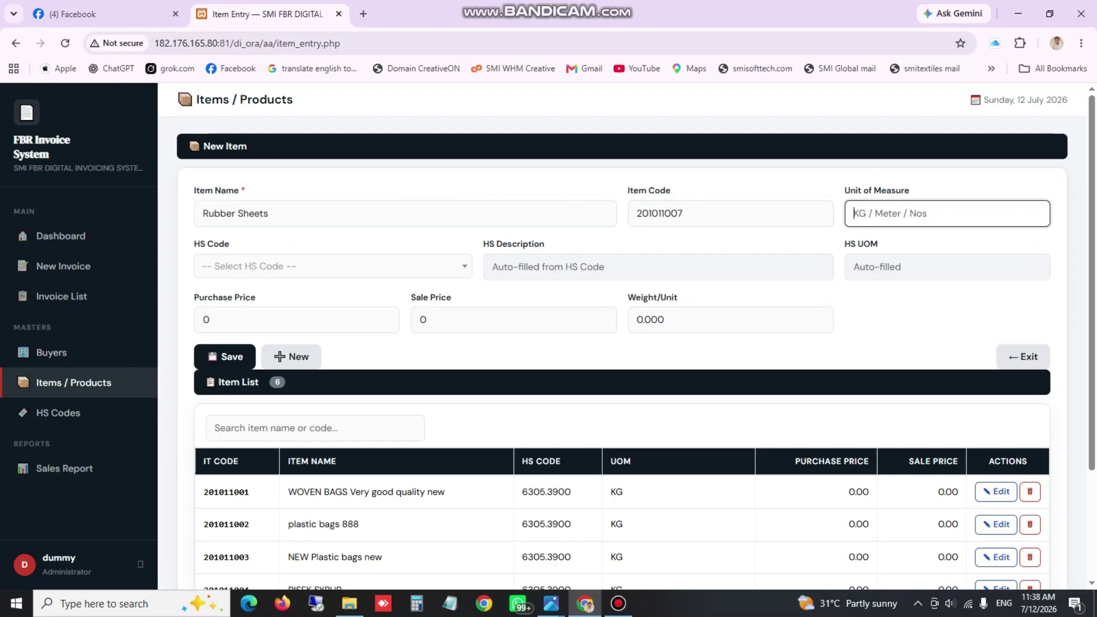
pyautogui.write('Nos')
# Assign HS code 8481.1000 SAMPLE to the item and save it
pyautogui.press('Tab')
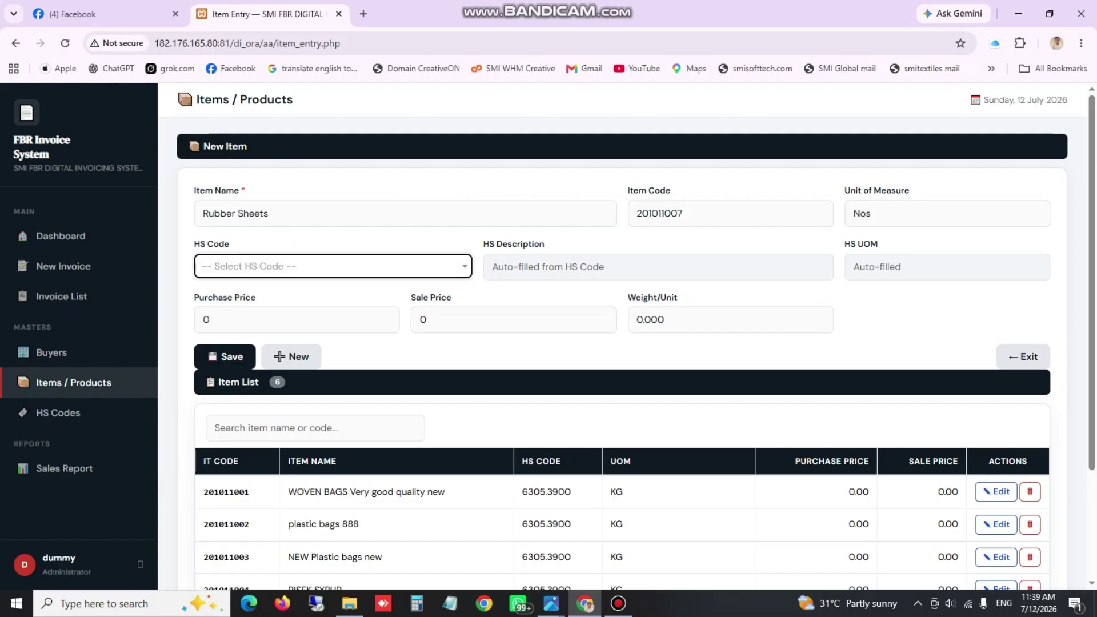
pyautogui.scroll(-1, 385, 263)
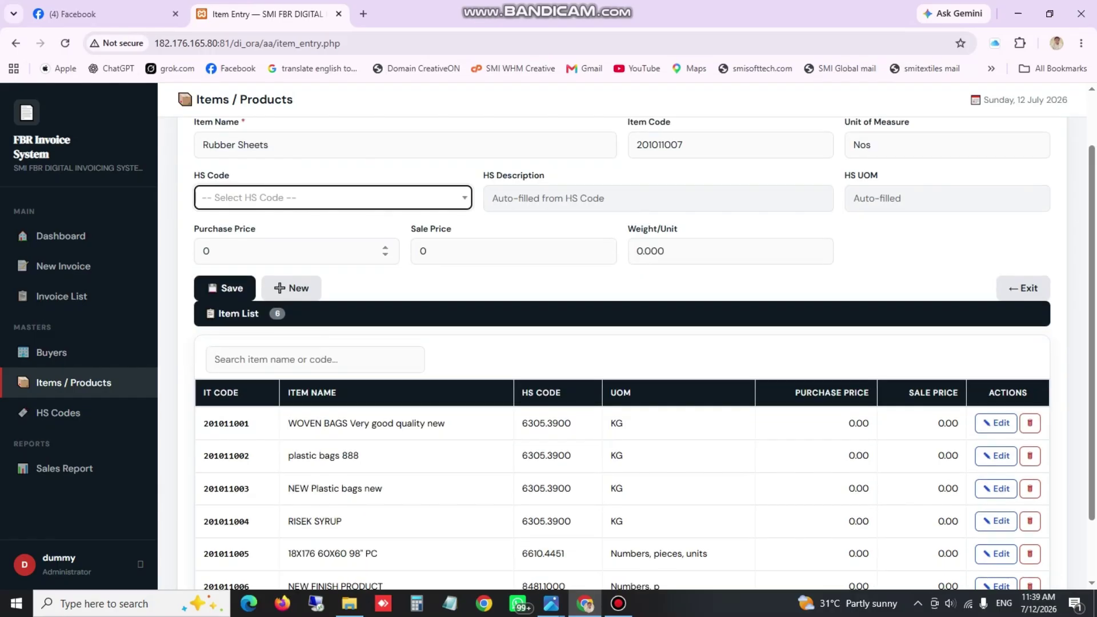
pyautogui.scroll(-1, 621, 343)
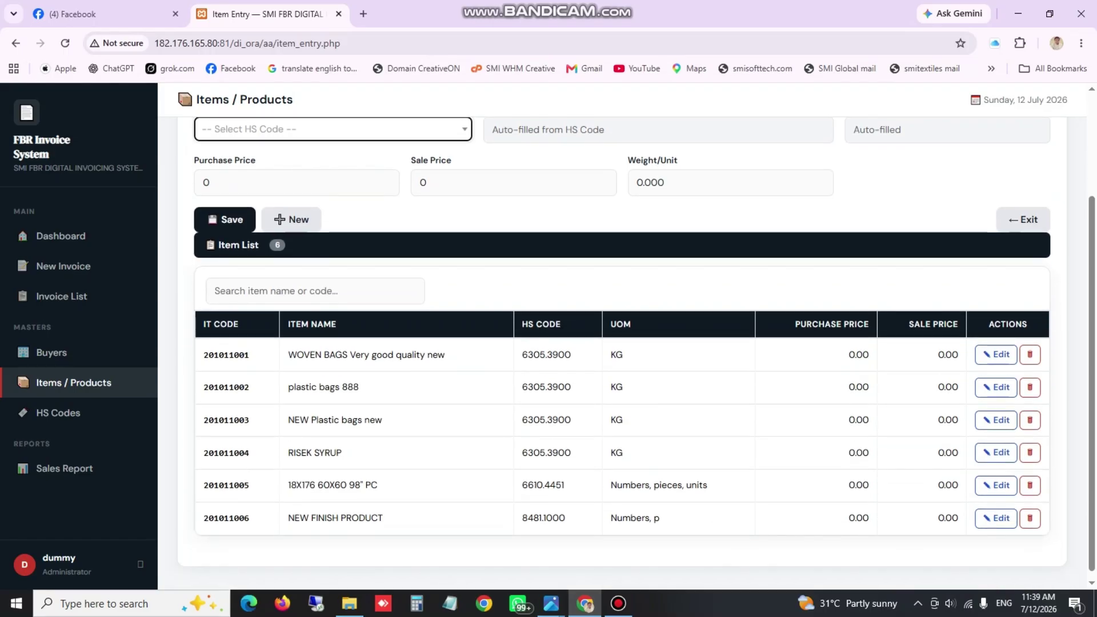
pyautogui.click(333, 129)
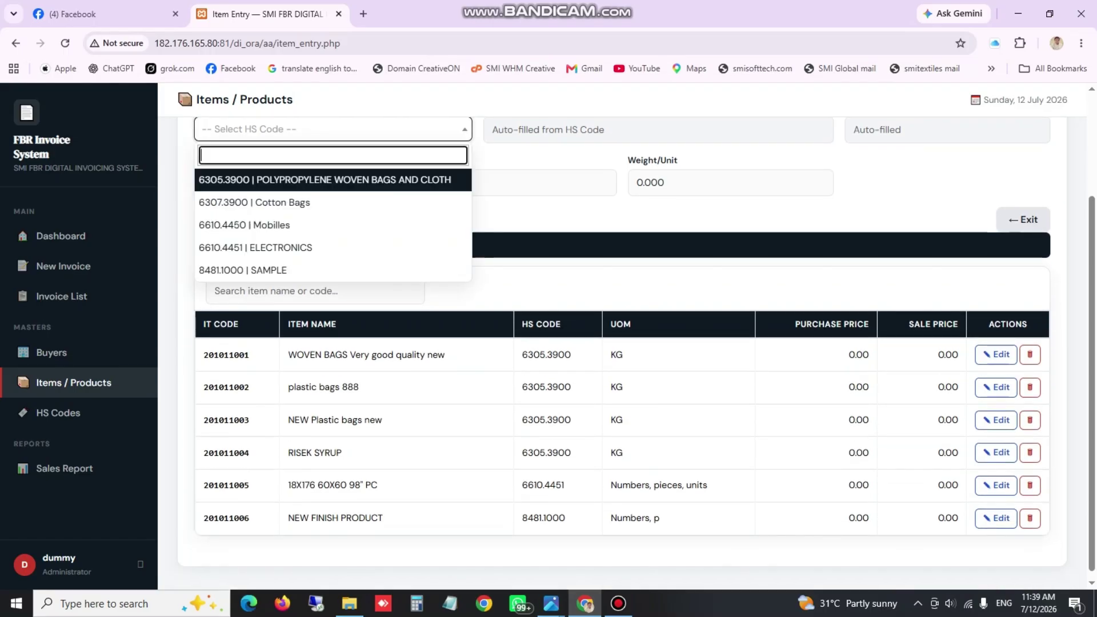
pyautogui.click(319, 270)
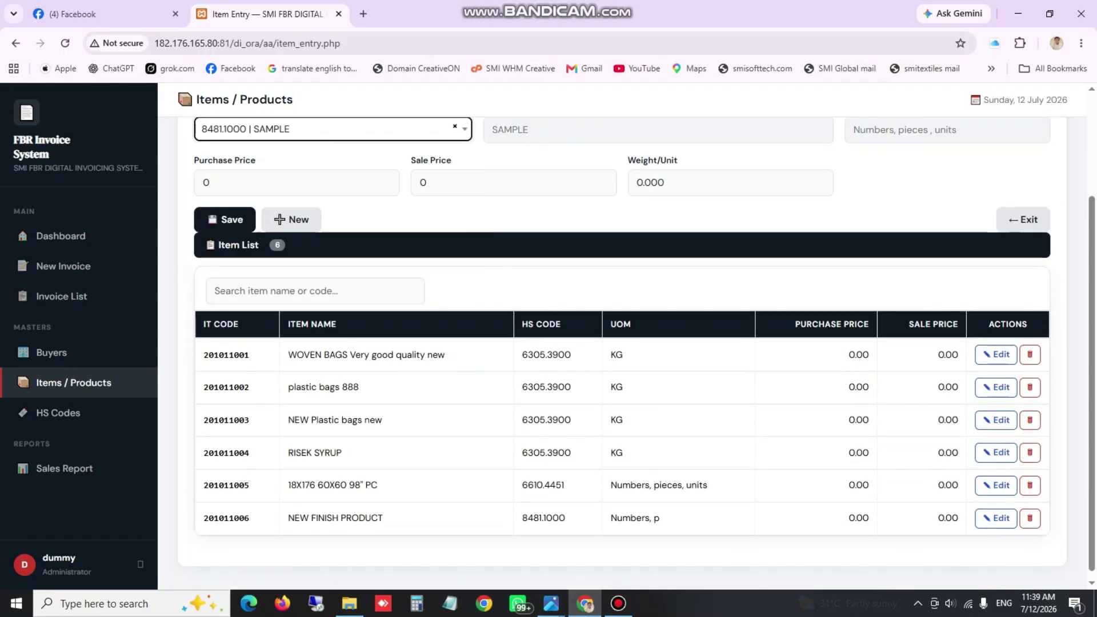
pyautogui.scroll(2, 622, 343)
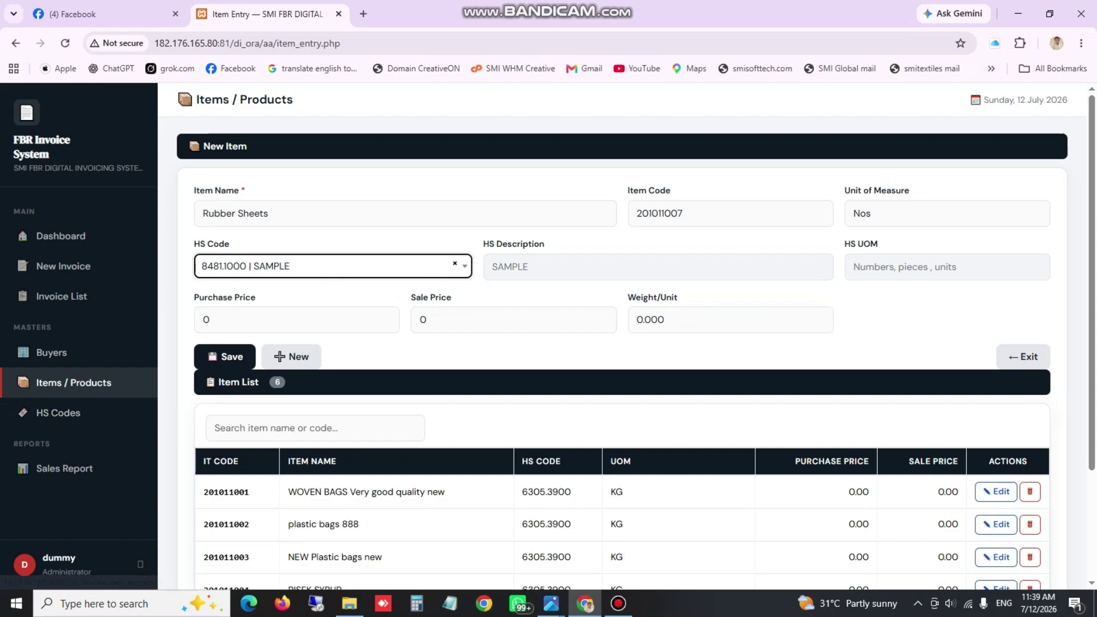
pyautogui.click(333, 267)
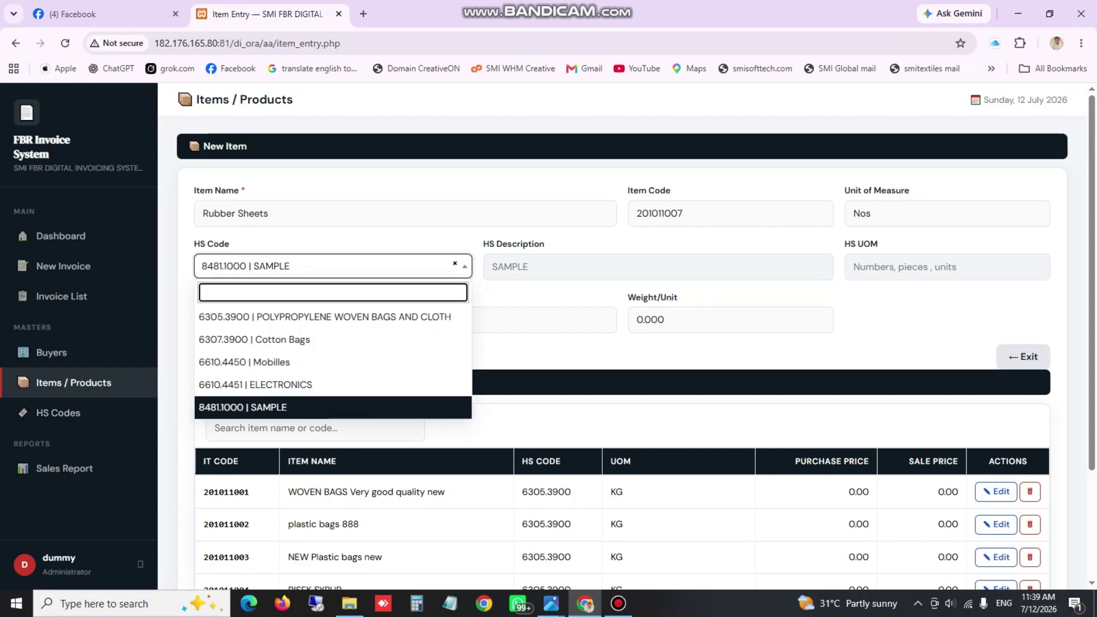
pyautogui.click(285, 407)
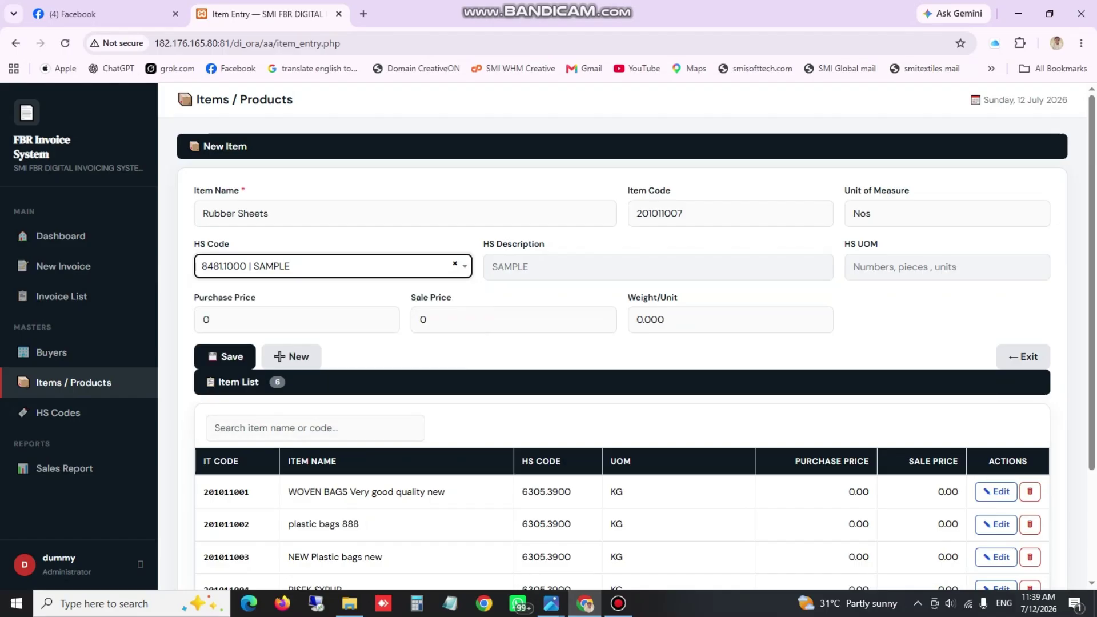
pyautogui.click(224, 356)
pyautogui.scroll(-2, 622, 354)
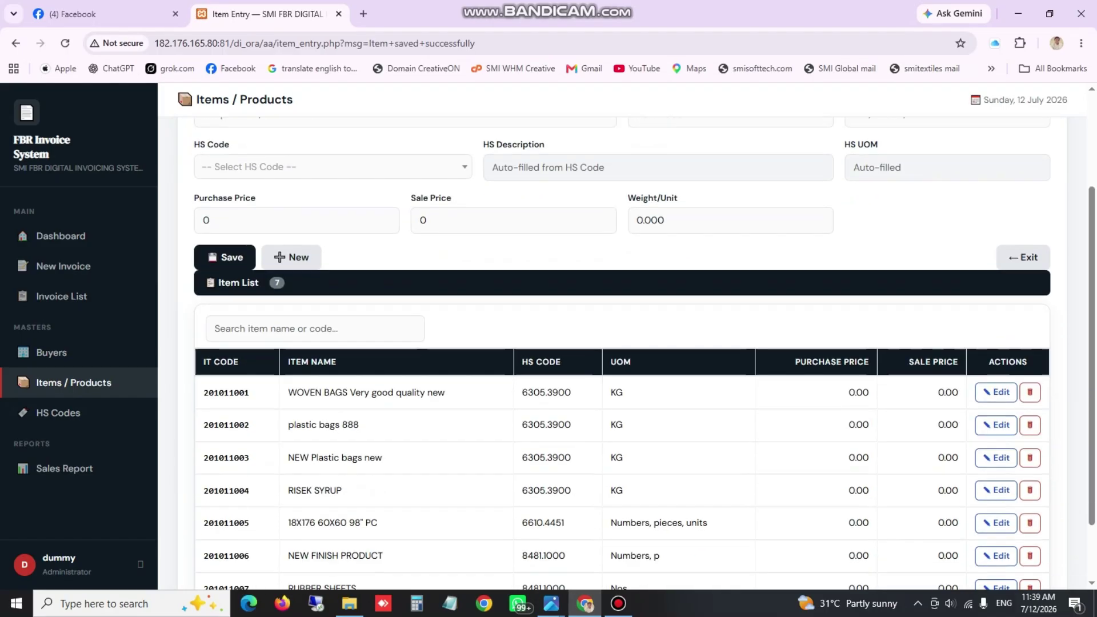
pyautogui.scroll(-1, 622, 457)
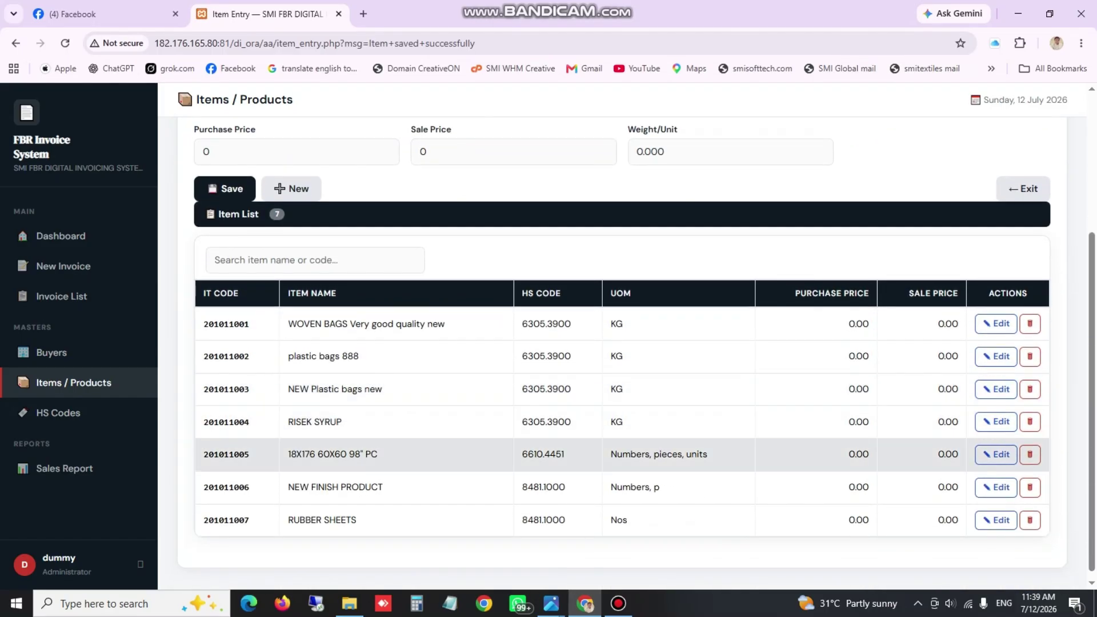
pyautogui.moveTo(287, 520); pyautogui.dragTo(357, 520)
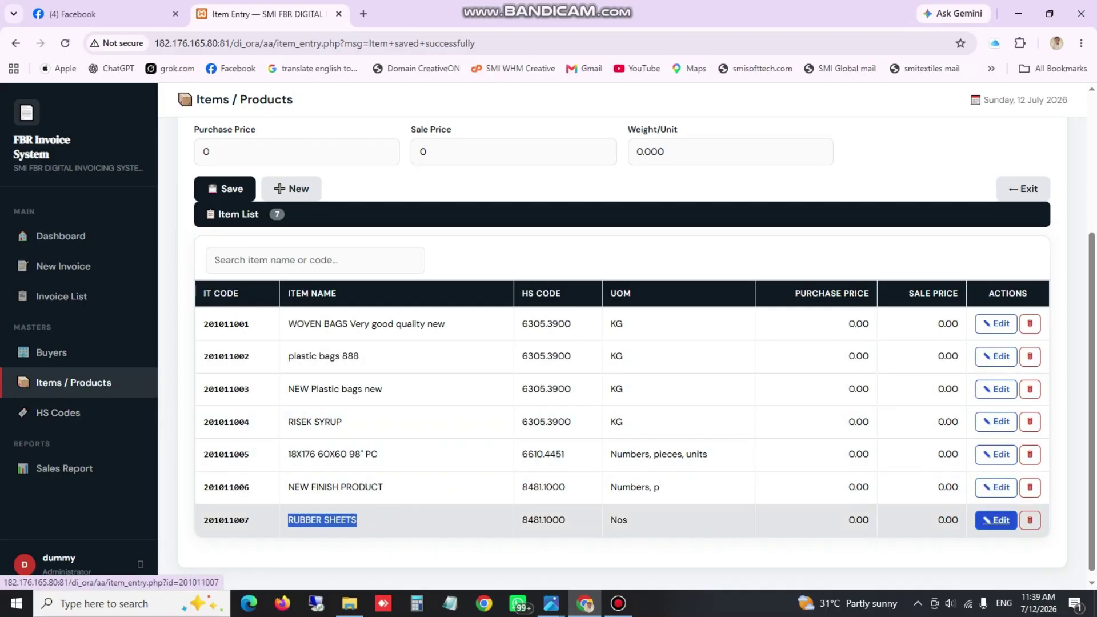
pyautogui.scroll(4, 995, 520)
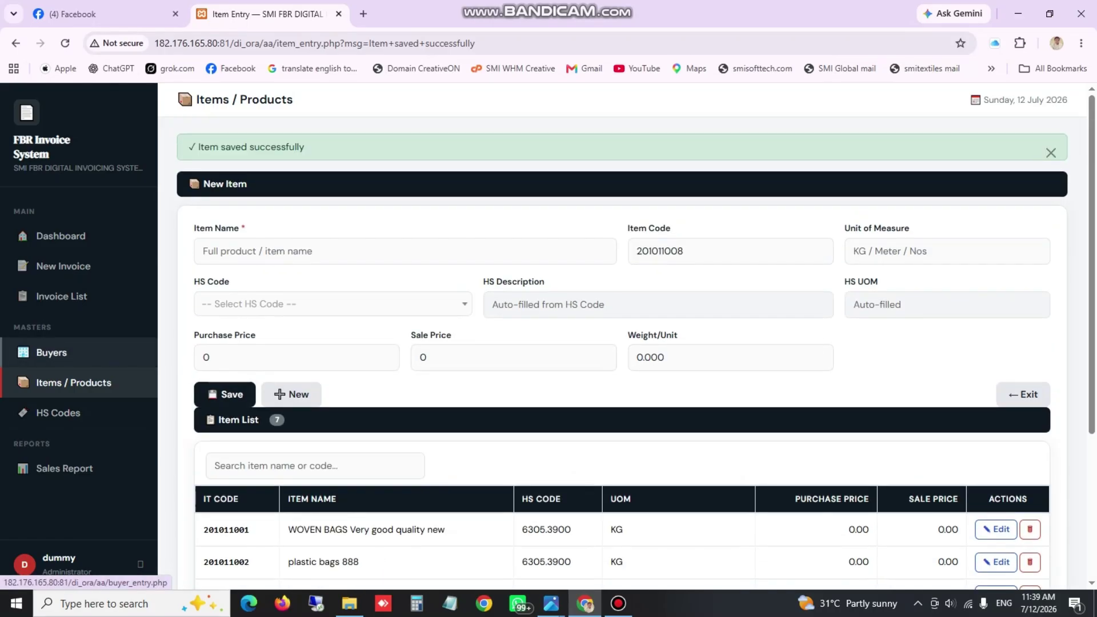
# Open the Buyer Master page and scroll down to the Buyer List of 11 buyers
pyautogui.click(52, 352)
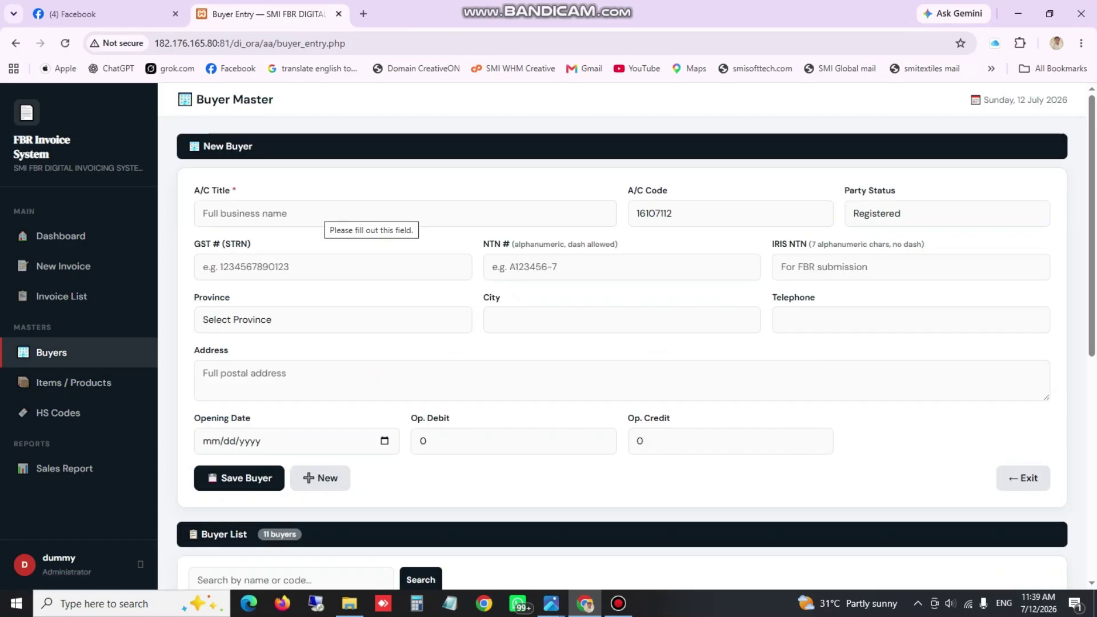
pyautogui.scroll(-7, 354, 282)
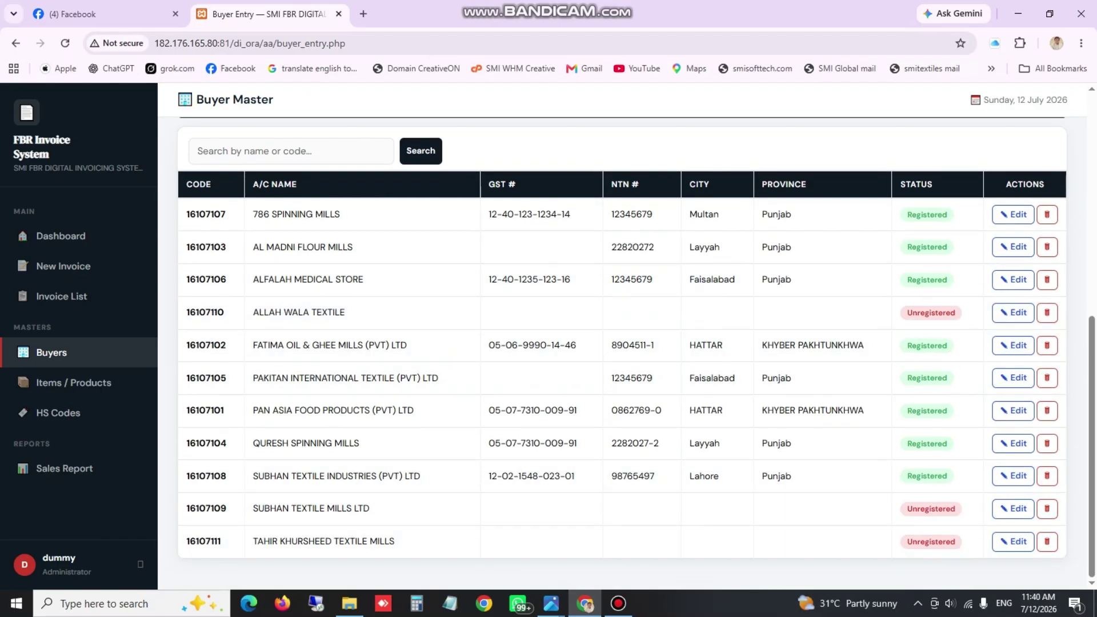
# Edit the last buyer, Tahir Khursheed Textile Mills, and switch its party status to Registered
pyautogui.click(1013, 541)
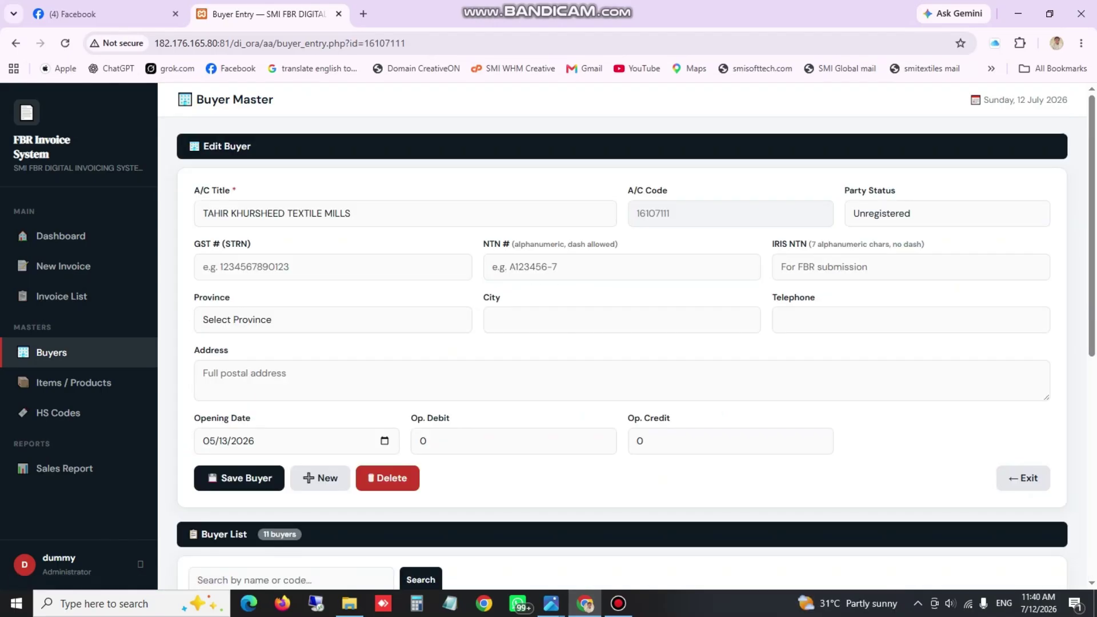
pyautogui.click(351, 213)
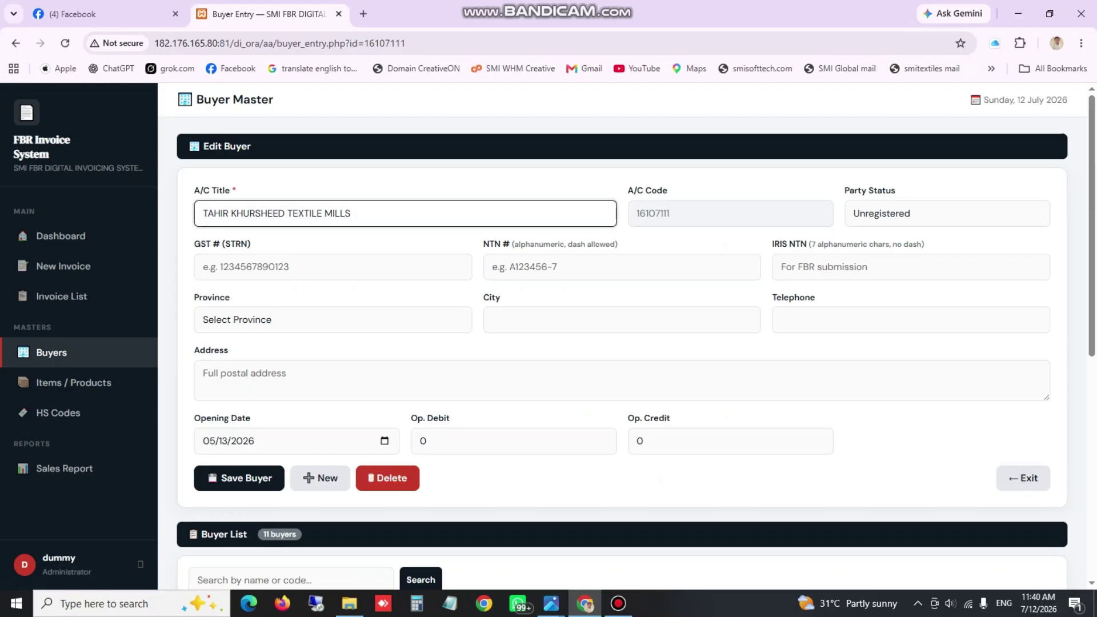
pyautogui.click(947, 214)
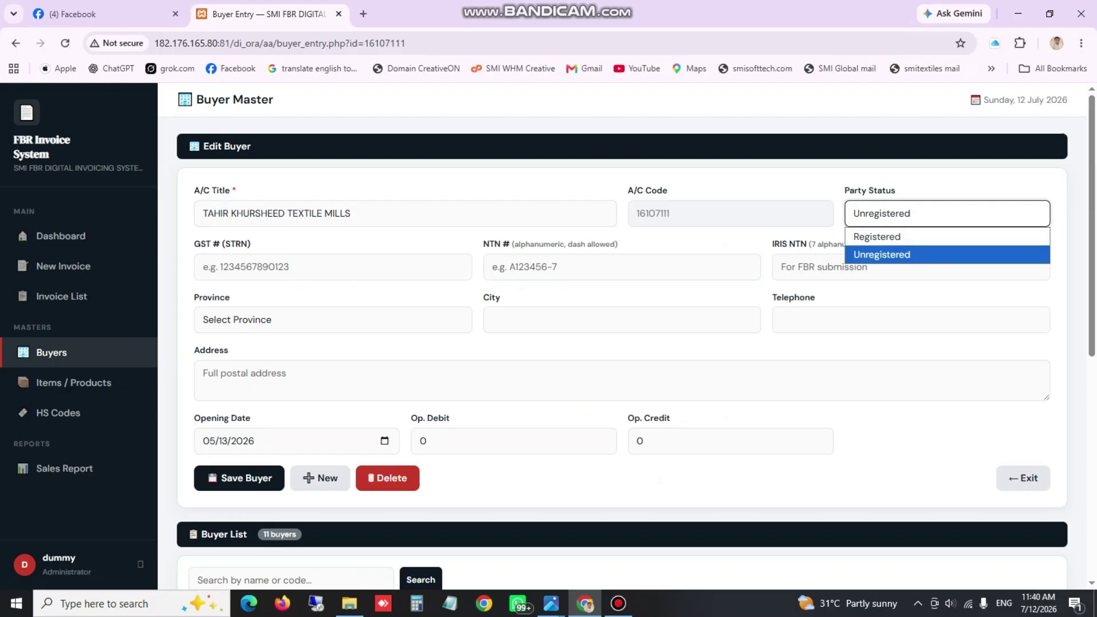
pyautogui.click(947, 213)
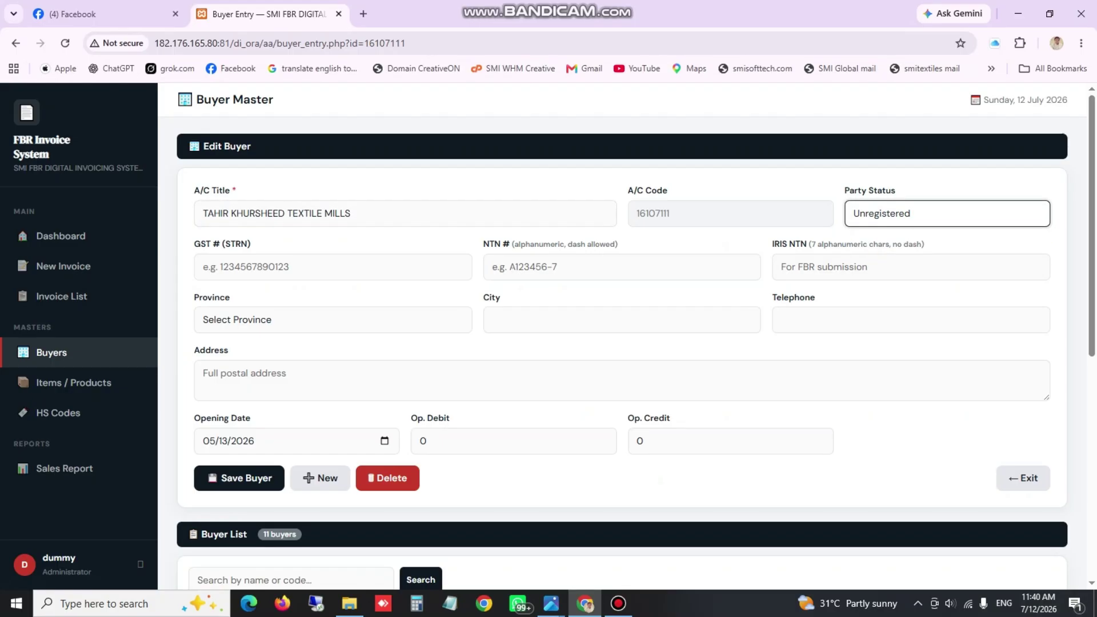
pyautogui.click(204, 267)
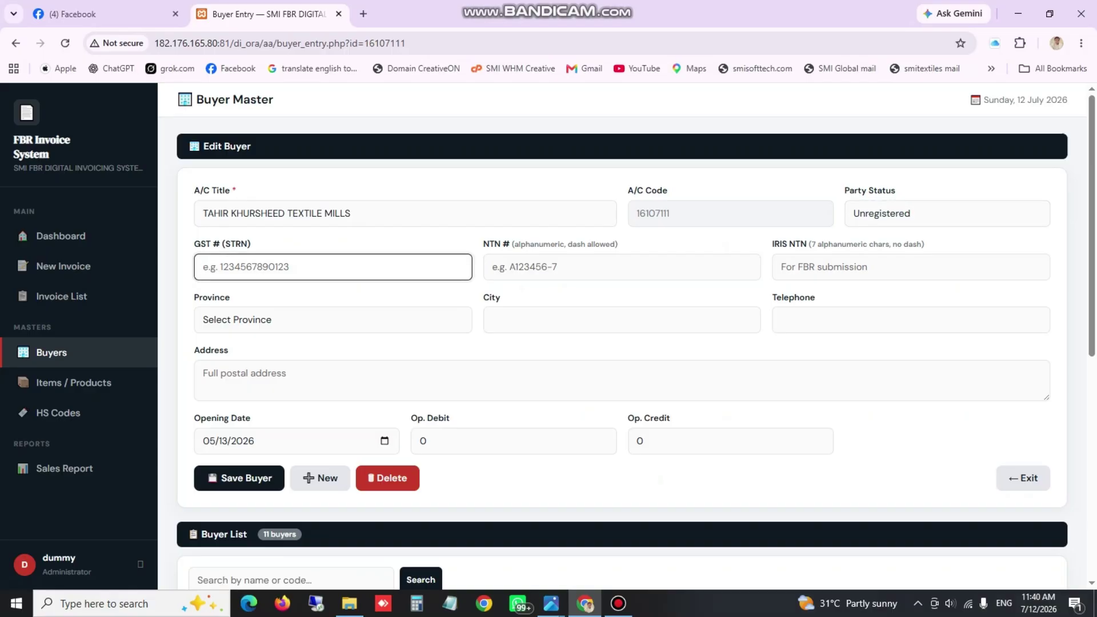
pyautogui.click(493, 267)
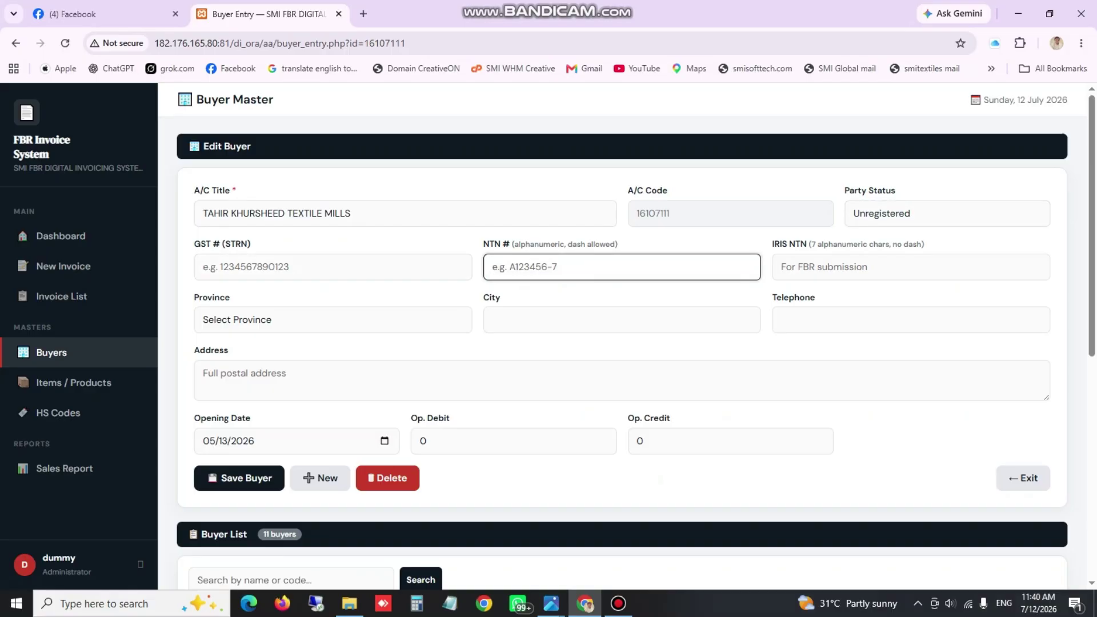
pyautogui.click(350, 214)
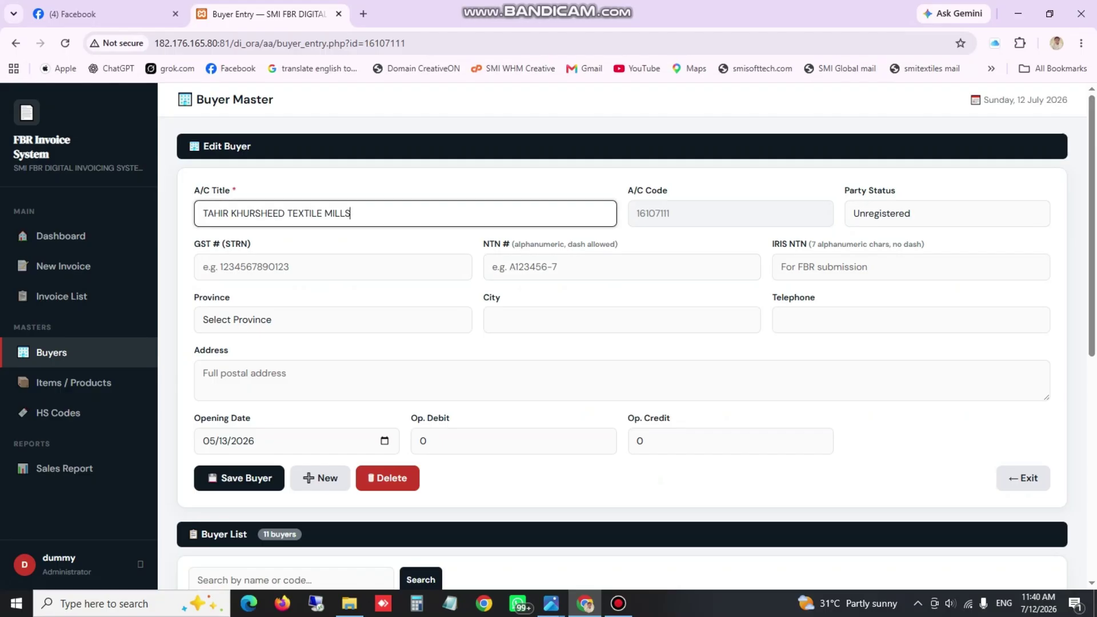
pyautogui.click(946, 213)
pyautogui.click(880, 237)
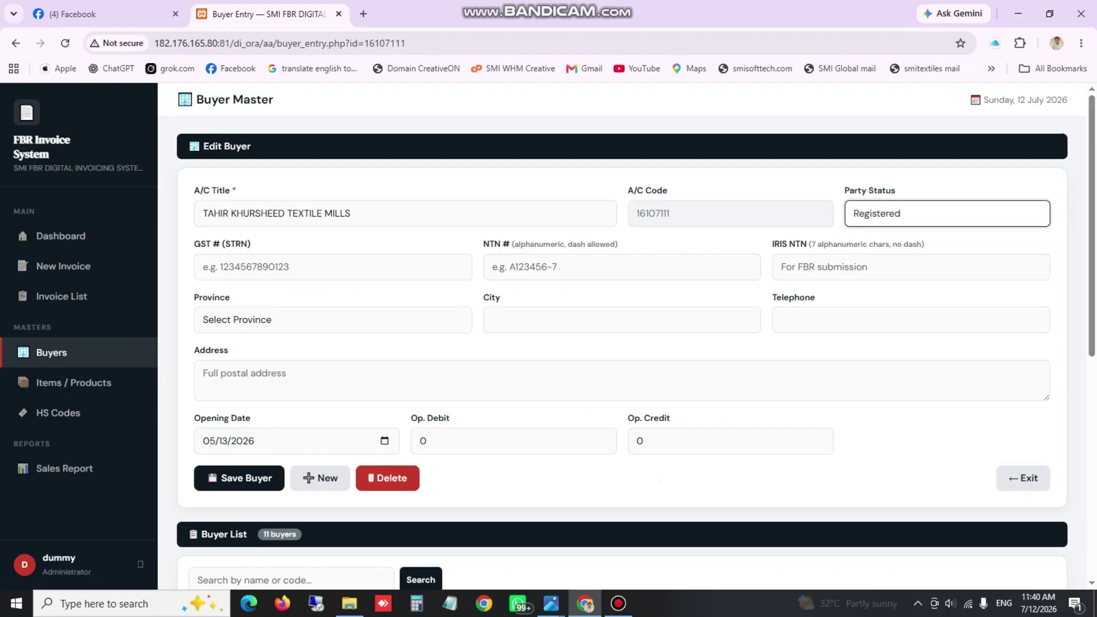
pyautogui.click(333, 267)
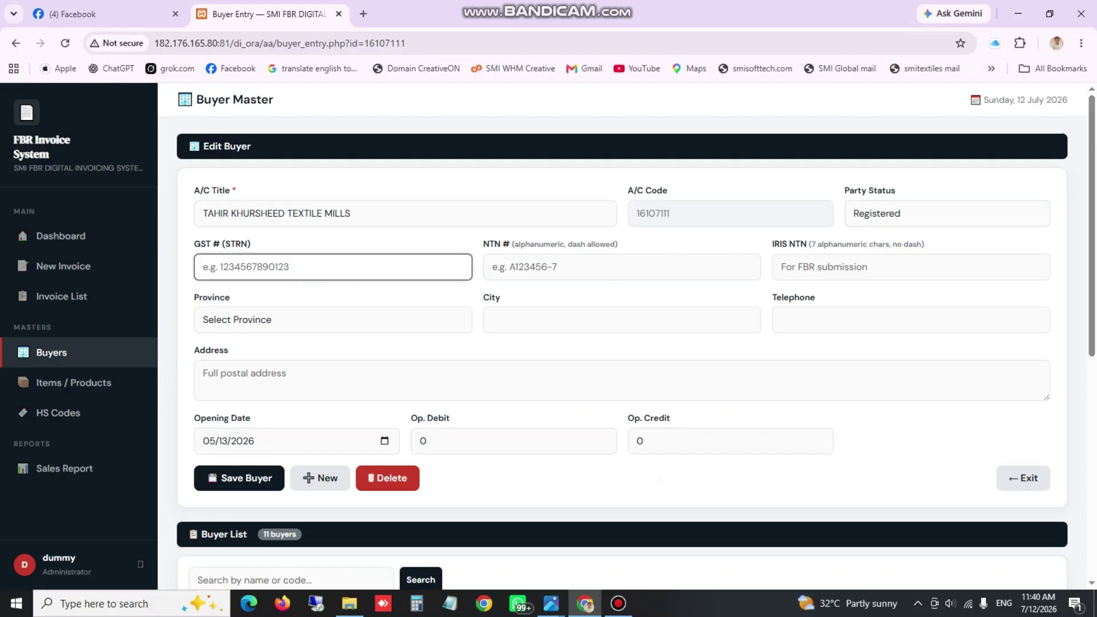
pyautogui.click(621, 267)
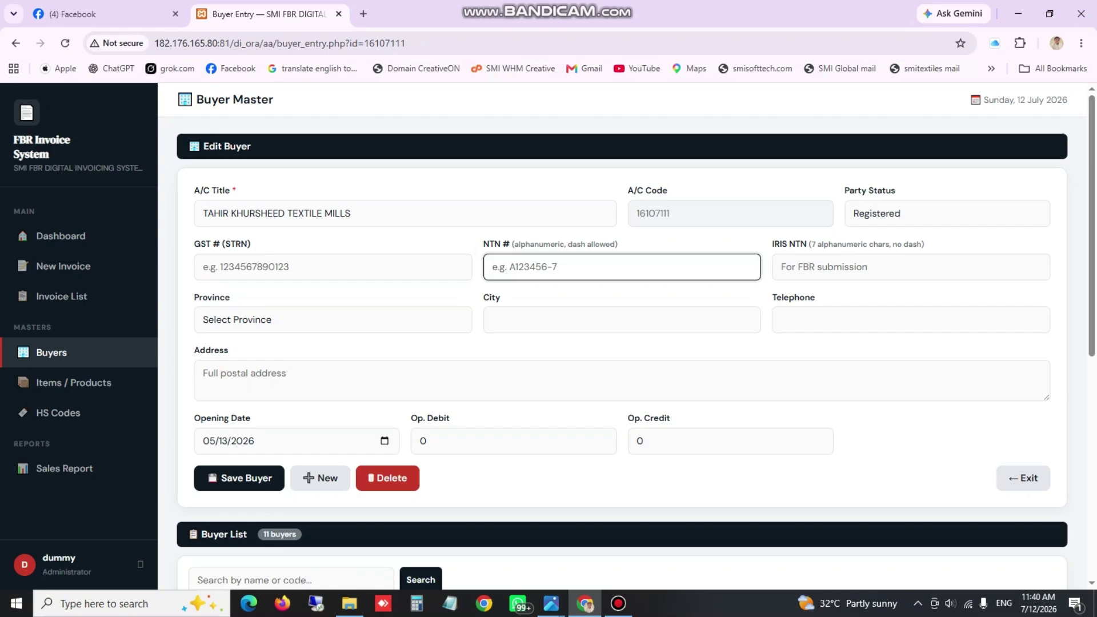
# Enter the buyer's NTN and IRIS NTN numbers
pyautogui.press('Tab')
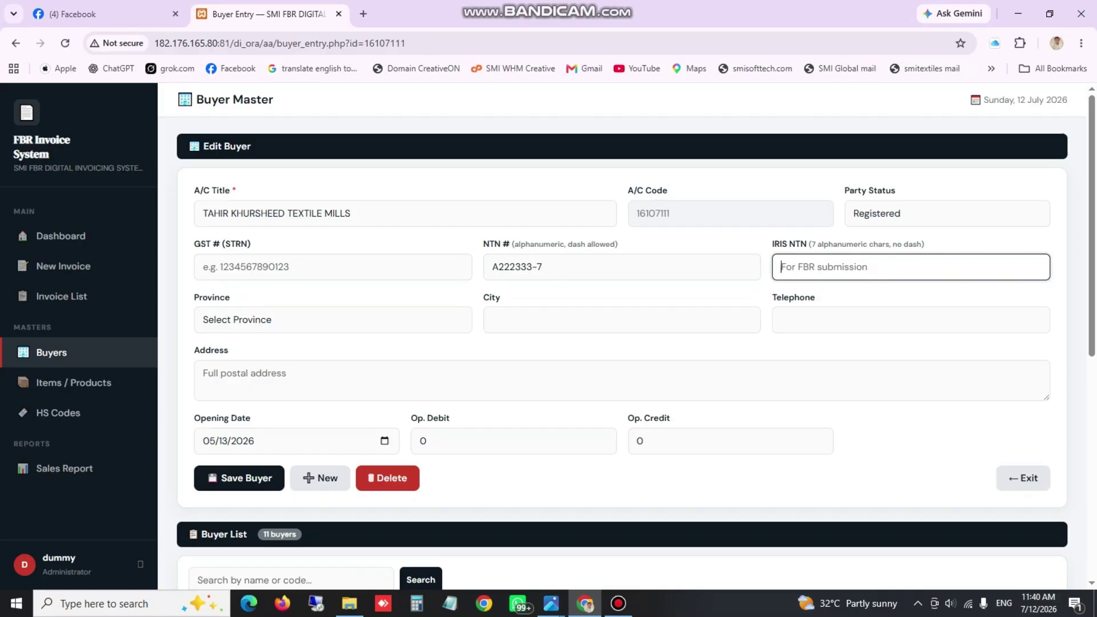
# Set the buyer's province to Punjab and save the buyer
pyautogui.press('Tab')
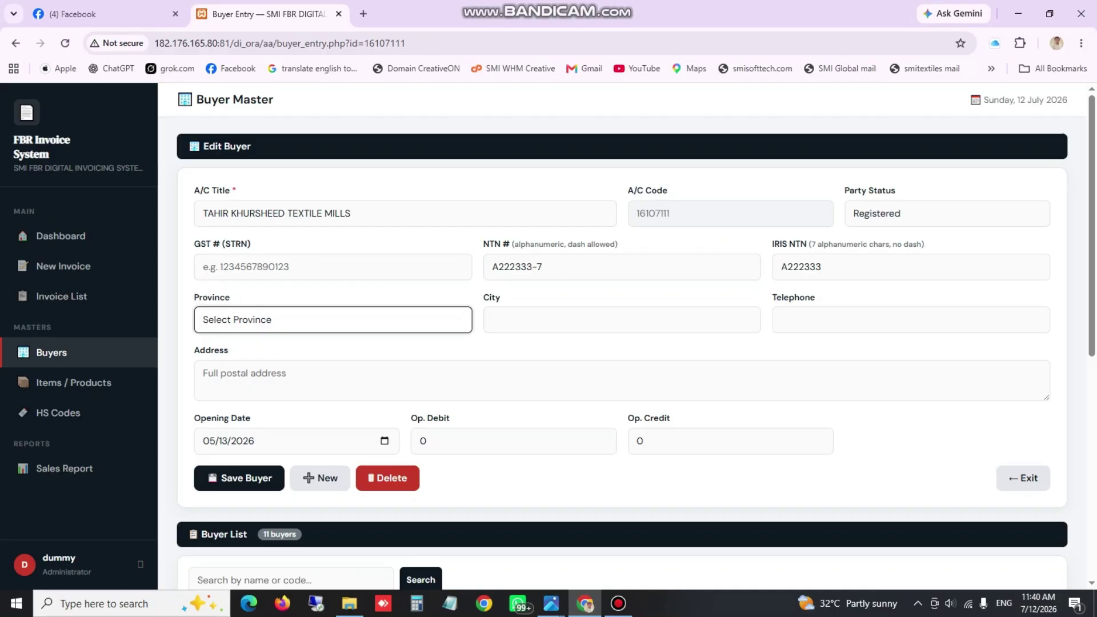
pyautogui.press('space')
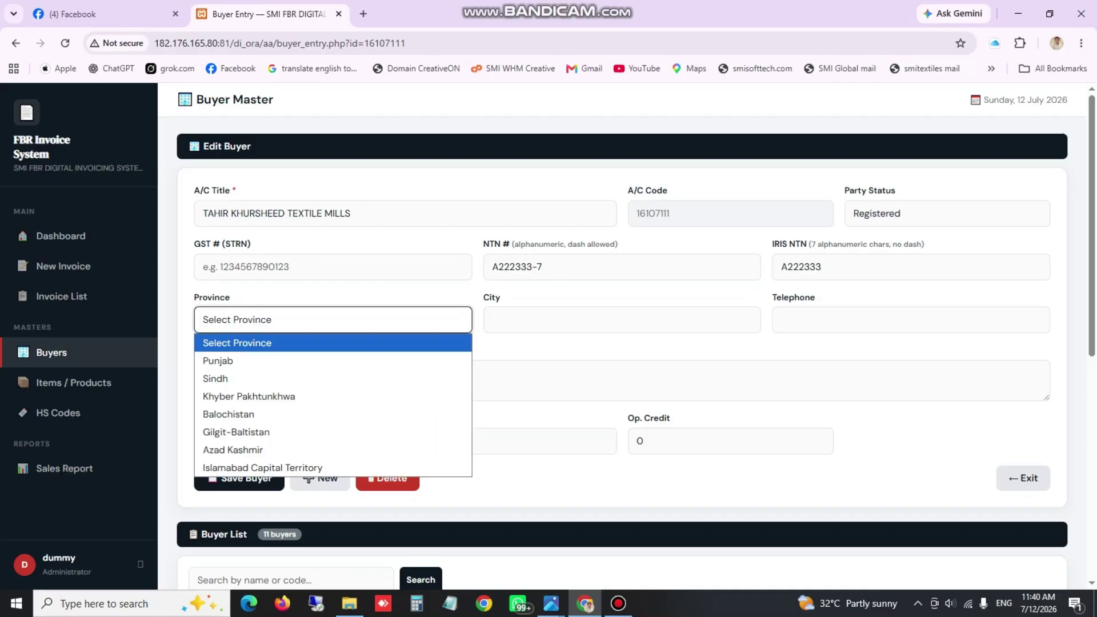
pyautogui.press('Down')
pyautogui.press('Down')
pyautogui.press('Up')
pyautogui.press('Return')
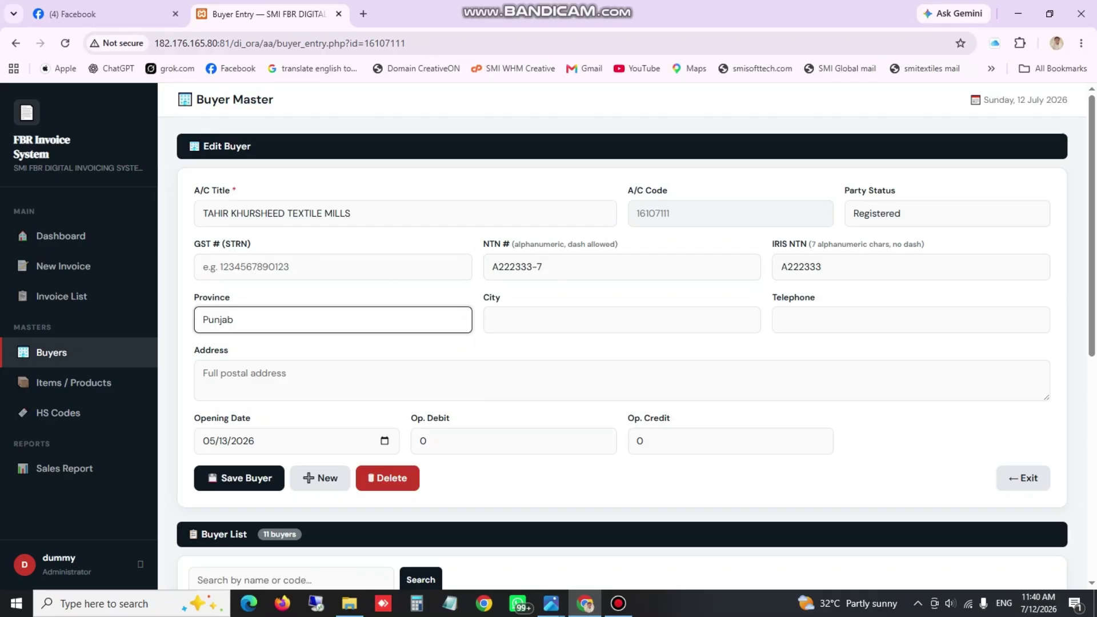
pyautogui.press('space')
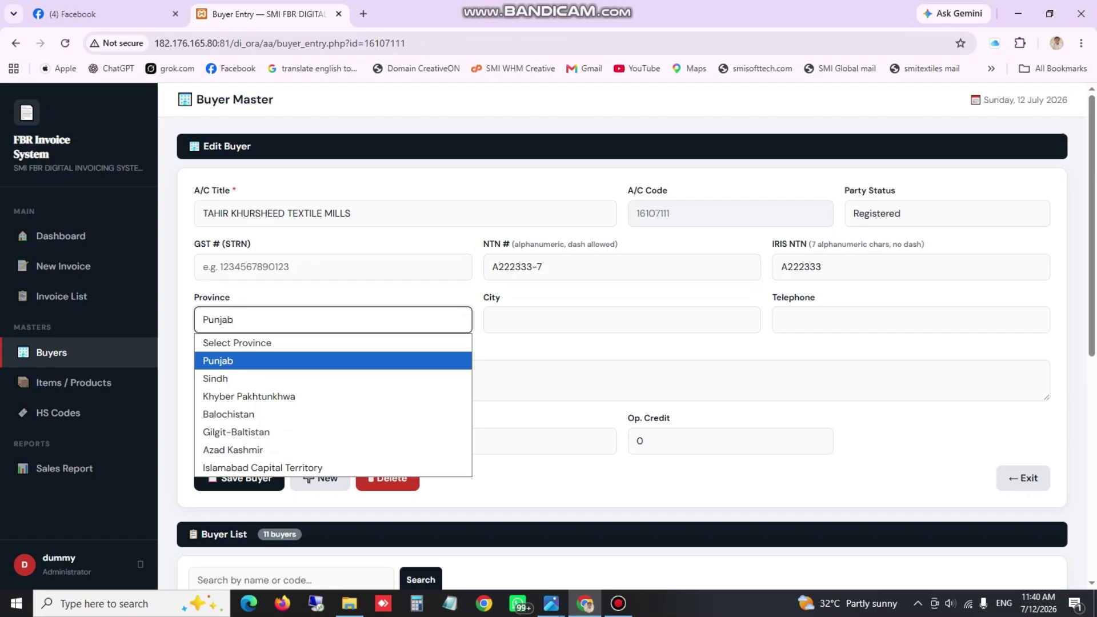
pyautogui.press('Return')
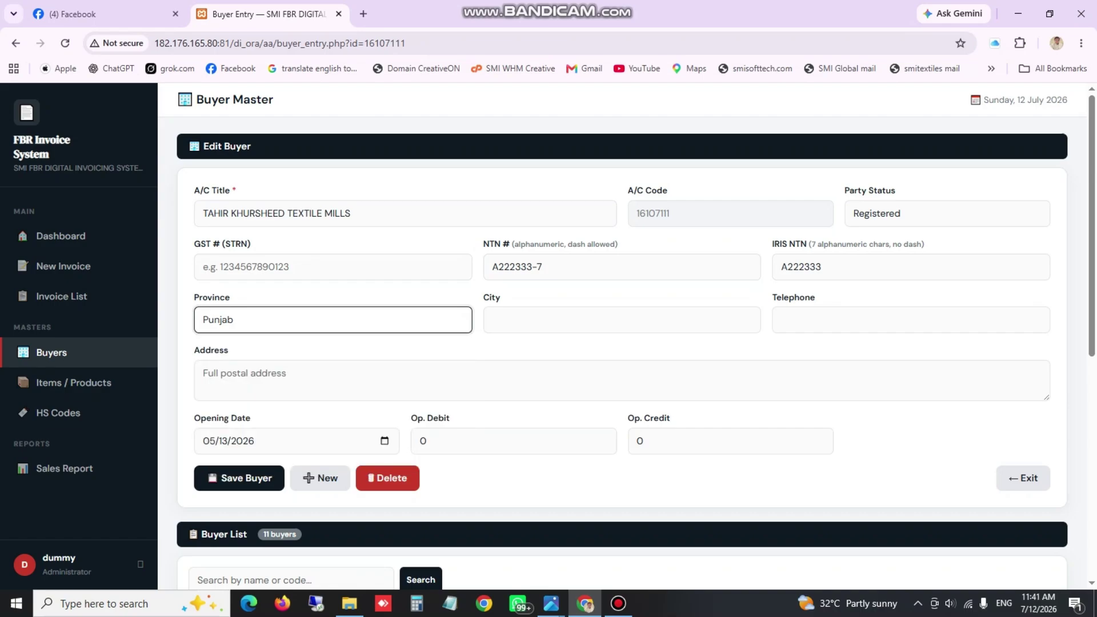
pyautogui.click(210, 441)
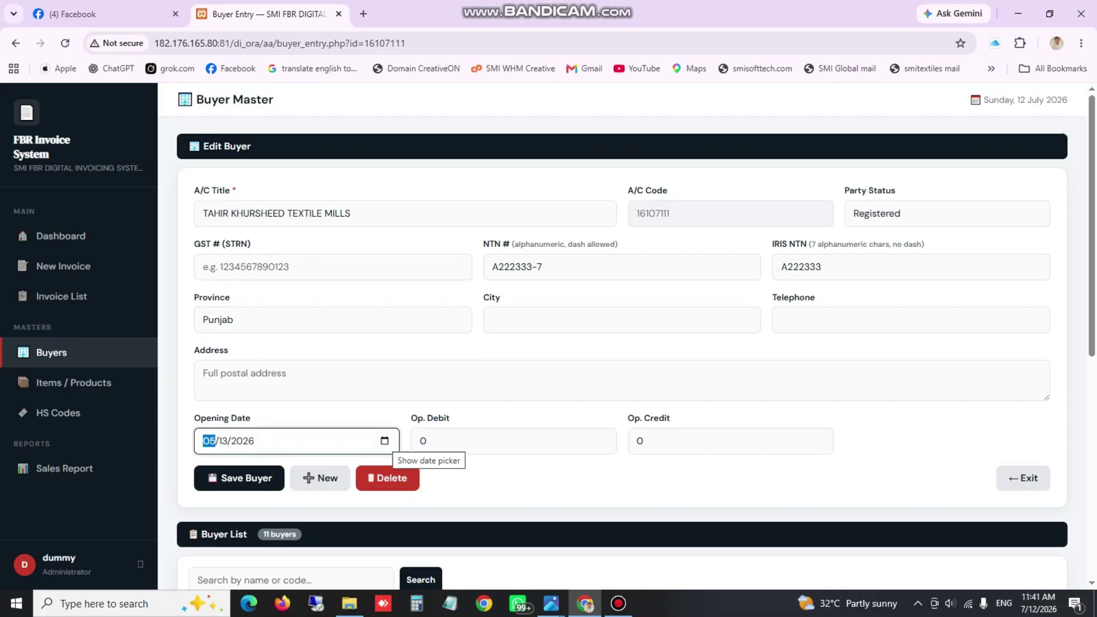
pyautogui.click(239, 477)
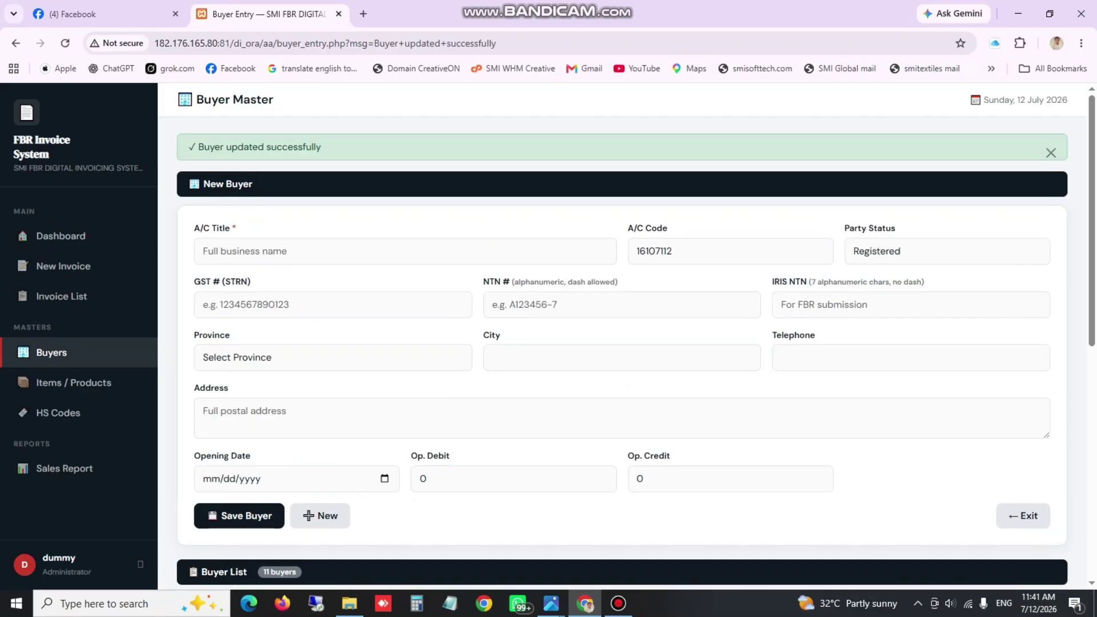
# Reopen the TAHIR KHURSHEED TEXTILE MILLS row to confirm Registered status and Punjab province
pyautogui.scroll(-8, 621, 345)
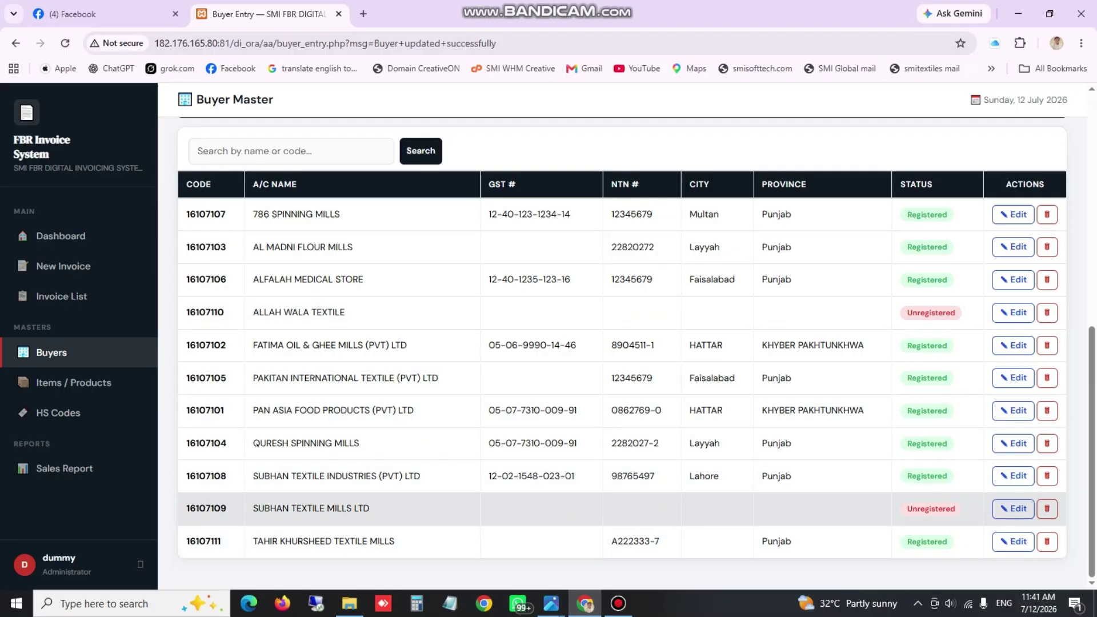
pyautogui.click(1013, 541)
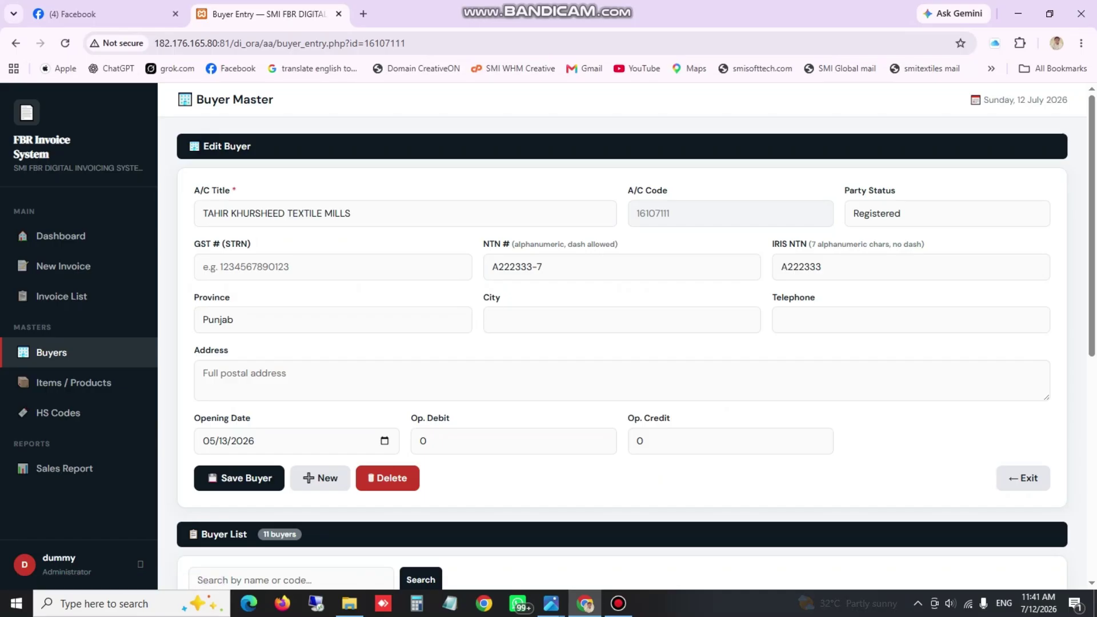
# Enter Lahore in the City field of the Tahir Khursheed Textile Mills buyer record
pyautogui.click(622, 319)
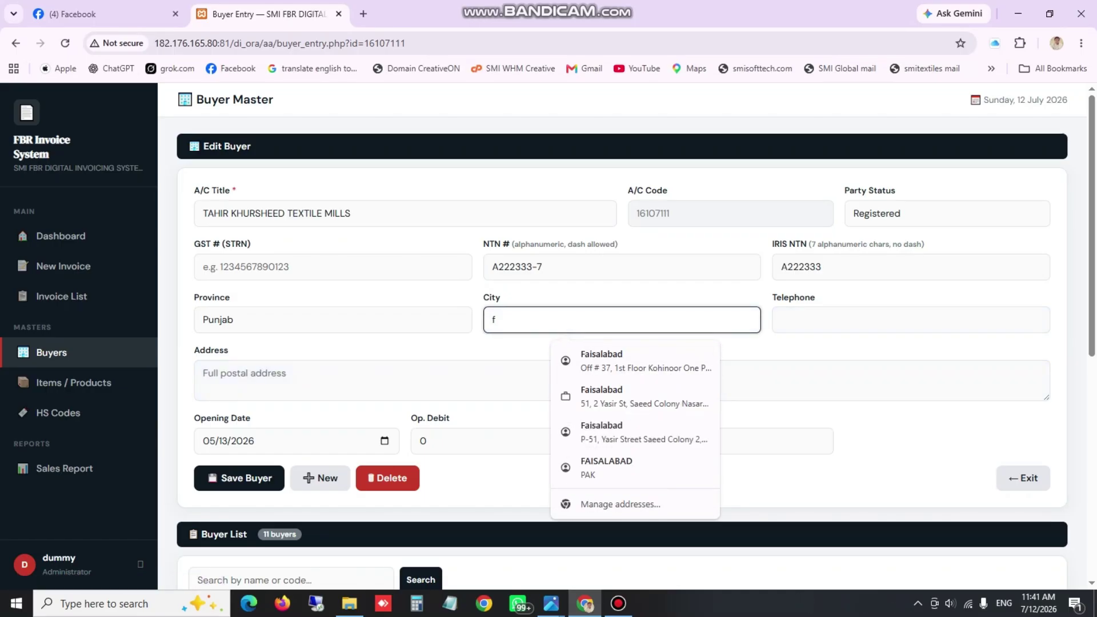
pyautogui.press('Escape')
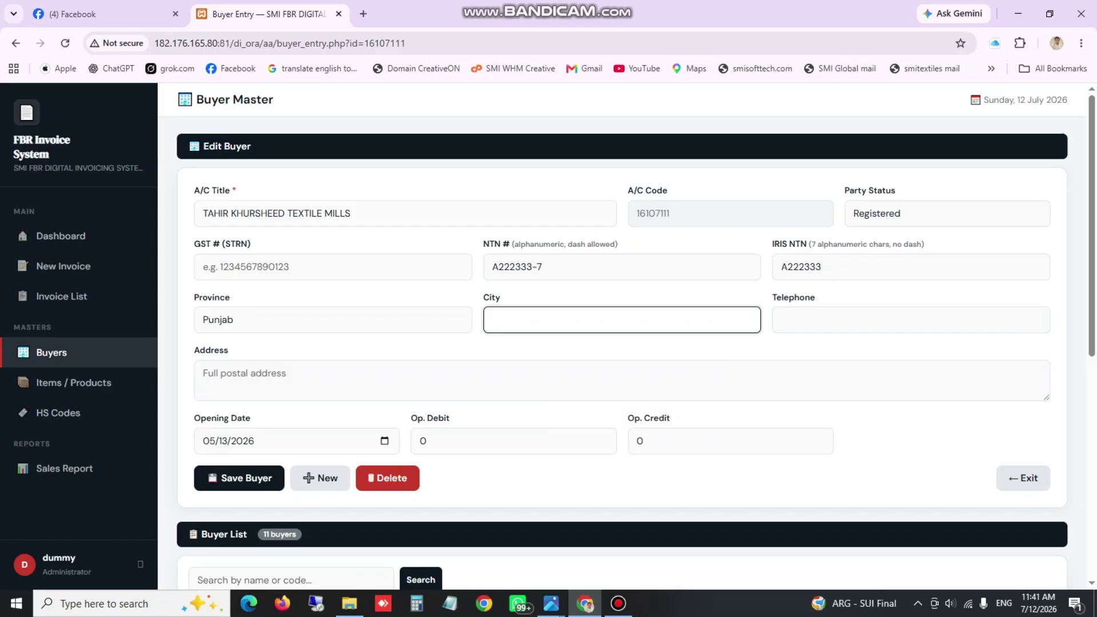
pyautogui.write('Lahore')
# Save the buyer, confirm its Buyer List row shows Lahore, Punjab, Registered, then open Sale Invoice Entry
pyautogui.click(239, 478)
pyautogui.scroll(-7, 621, 354)
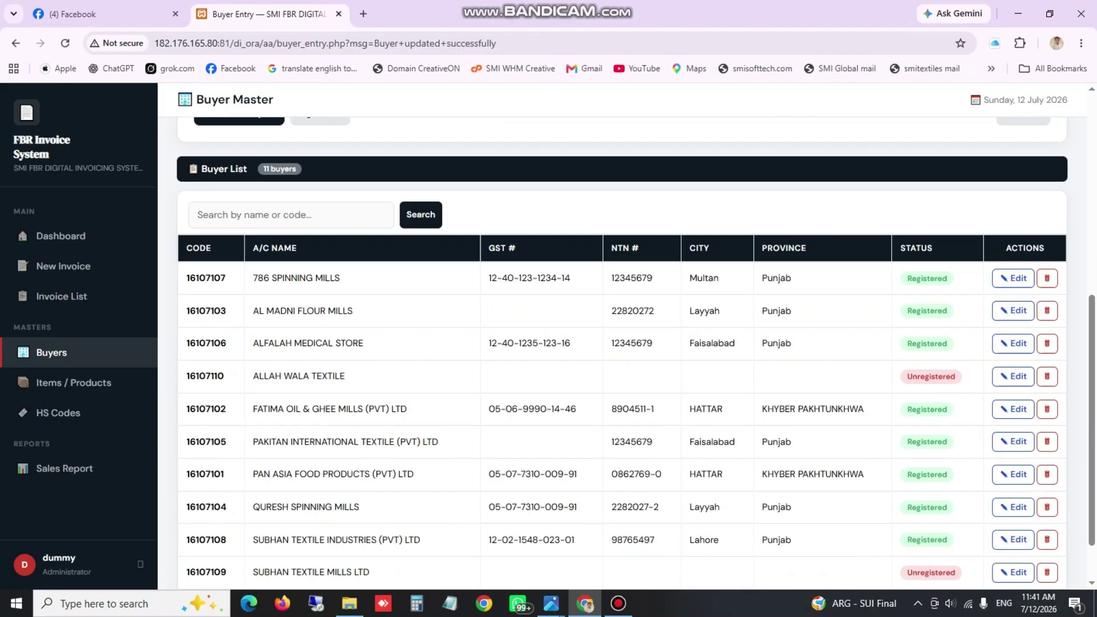
pyautogui.scroll(-1, 621, 355)
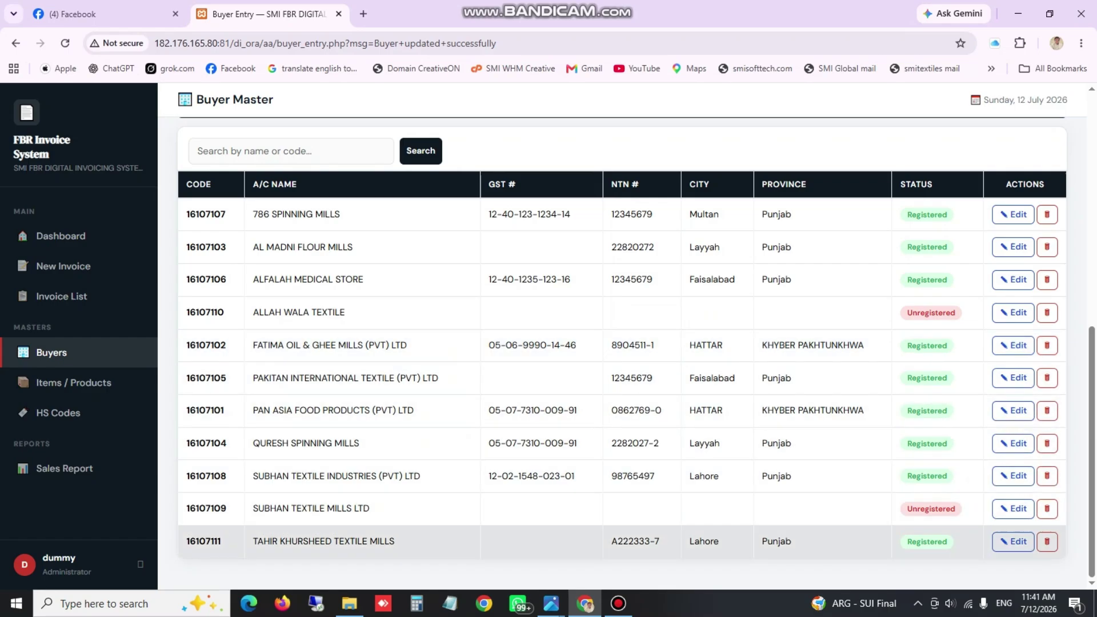
pyautogui.scroll(4, 628, 422)
pyautogui.scroll(-3, 628, 423)
pyautogui.scroll(-2, 621, 372)
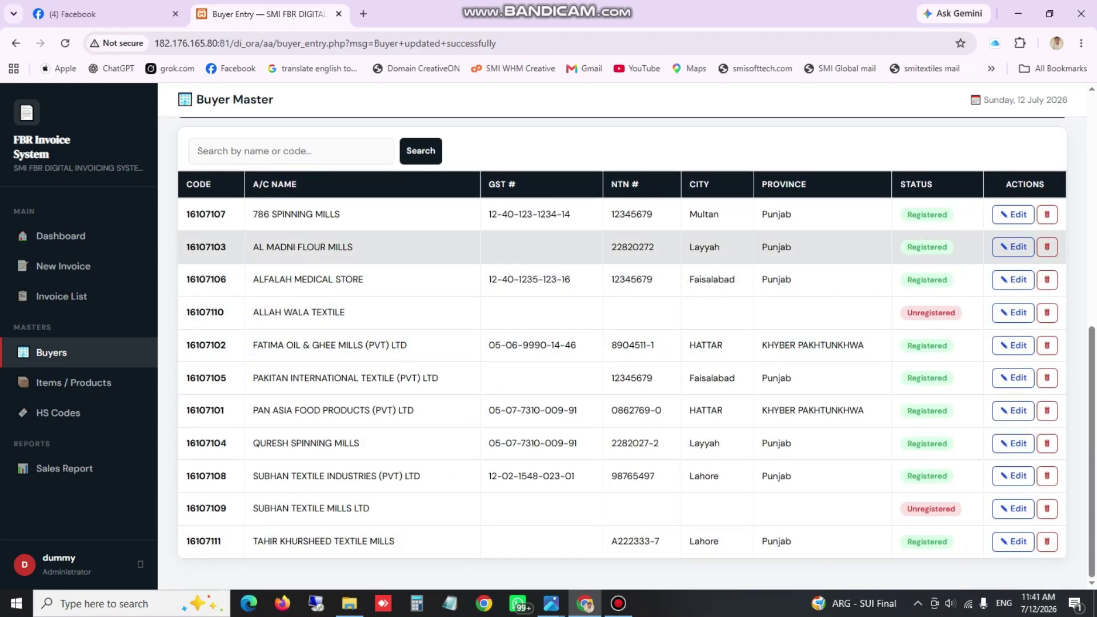
pyautogui.moveTo(614, 215); pyautogui.dragTo(658, 540)
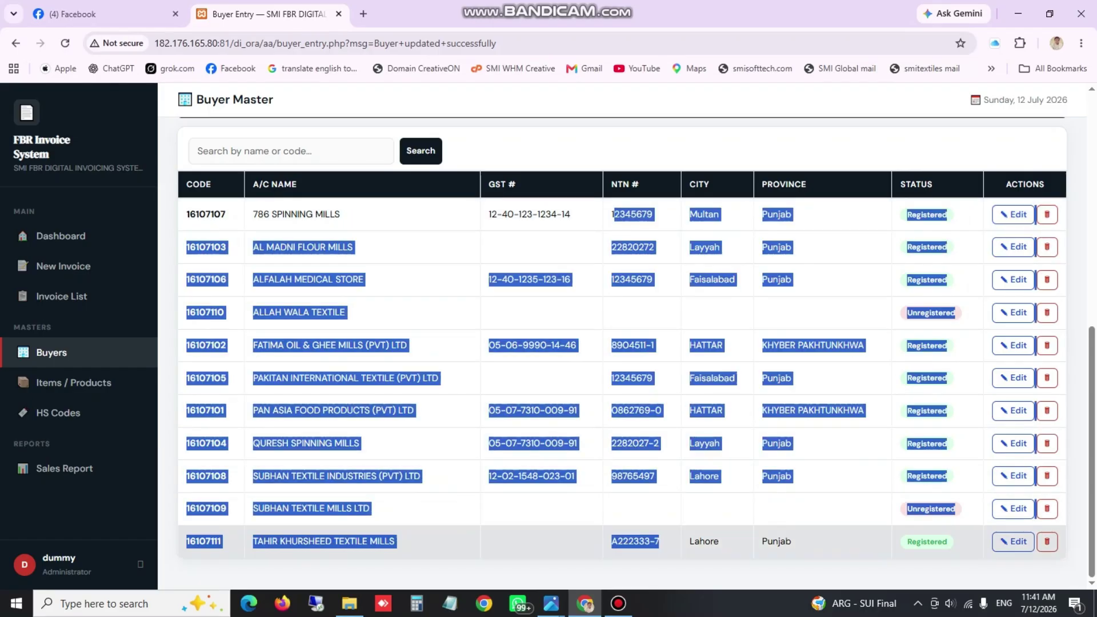
pyautogui.click(634, 247)
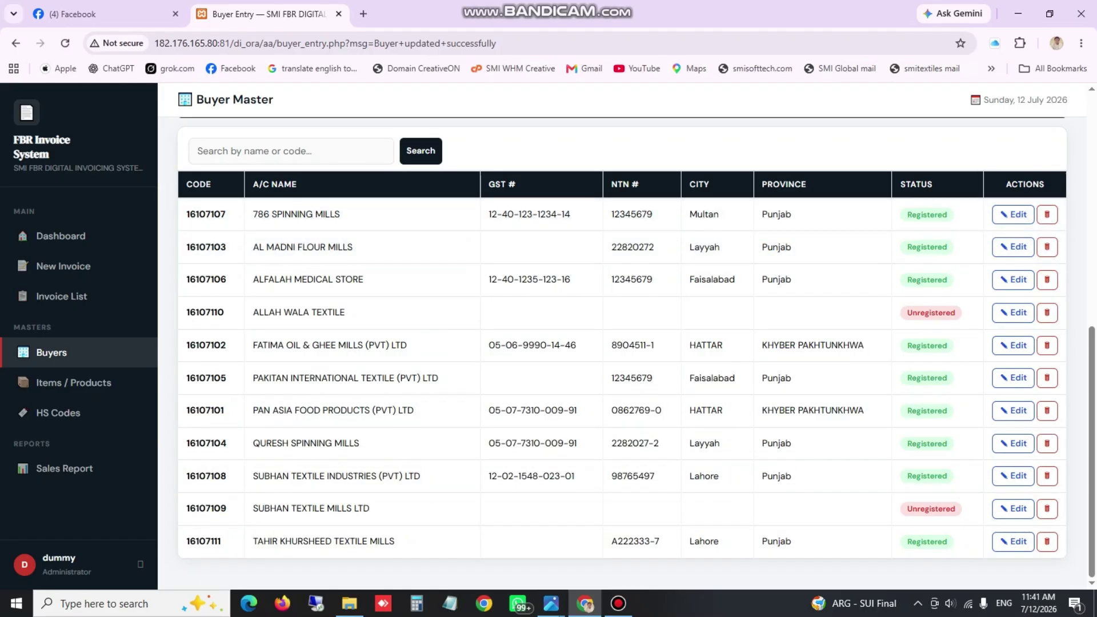
pyautogui.scroll(8, 634, 248)
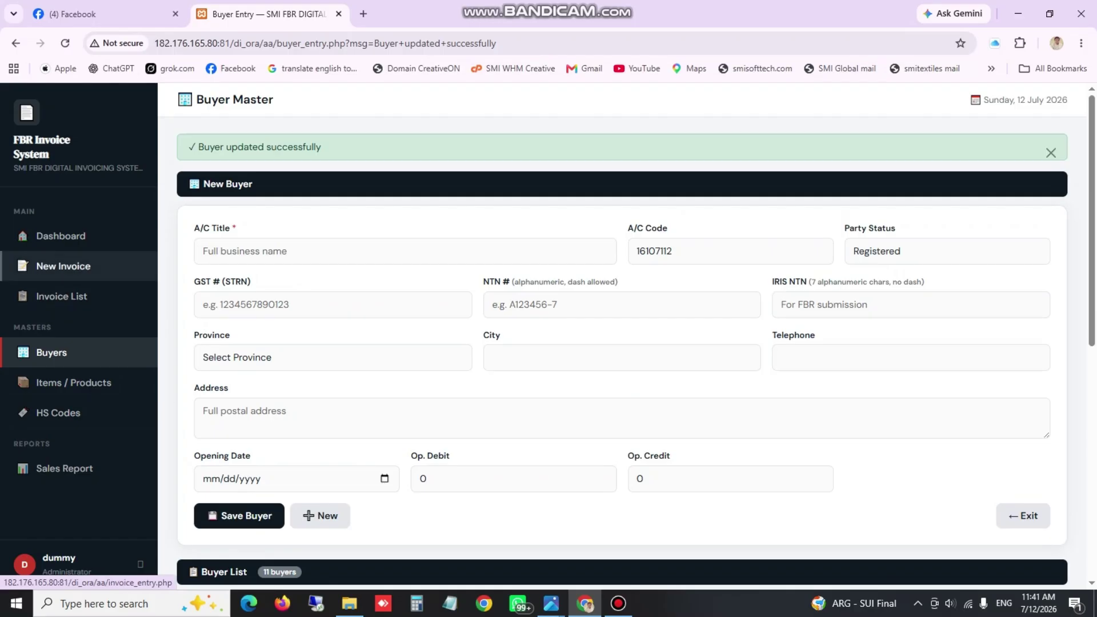
pyautogui.click(63, 266)
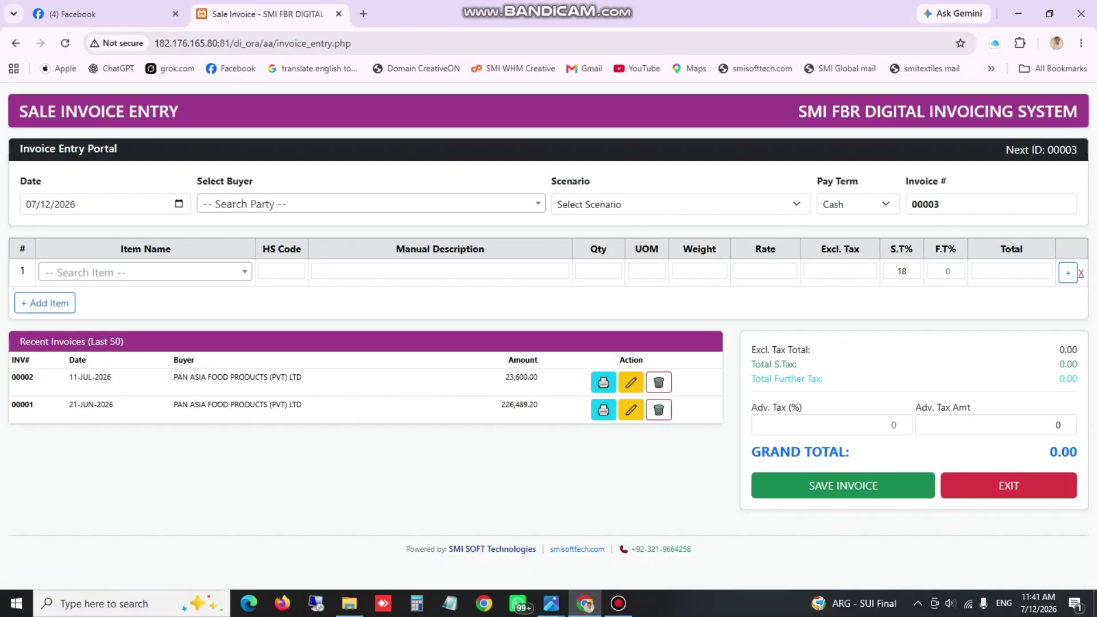
# Choose Tahir Khursheed Textile Mills as the buyer on invoice 00003
pyautogui.click(179, 204)
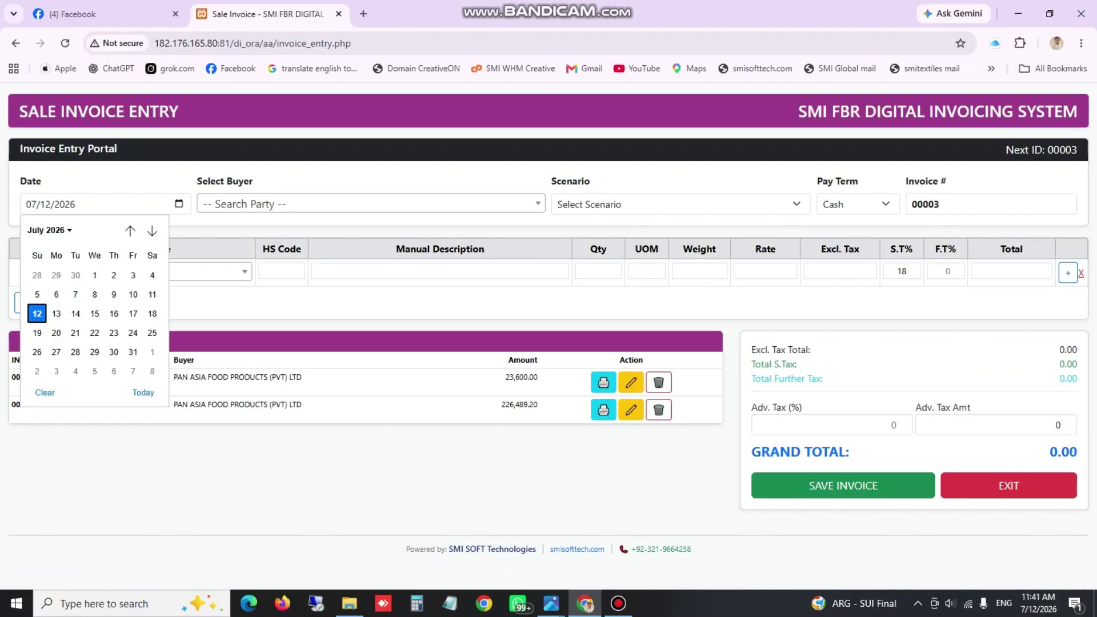
pyautogui.click(37, 313)
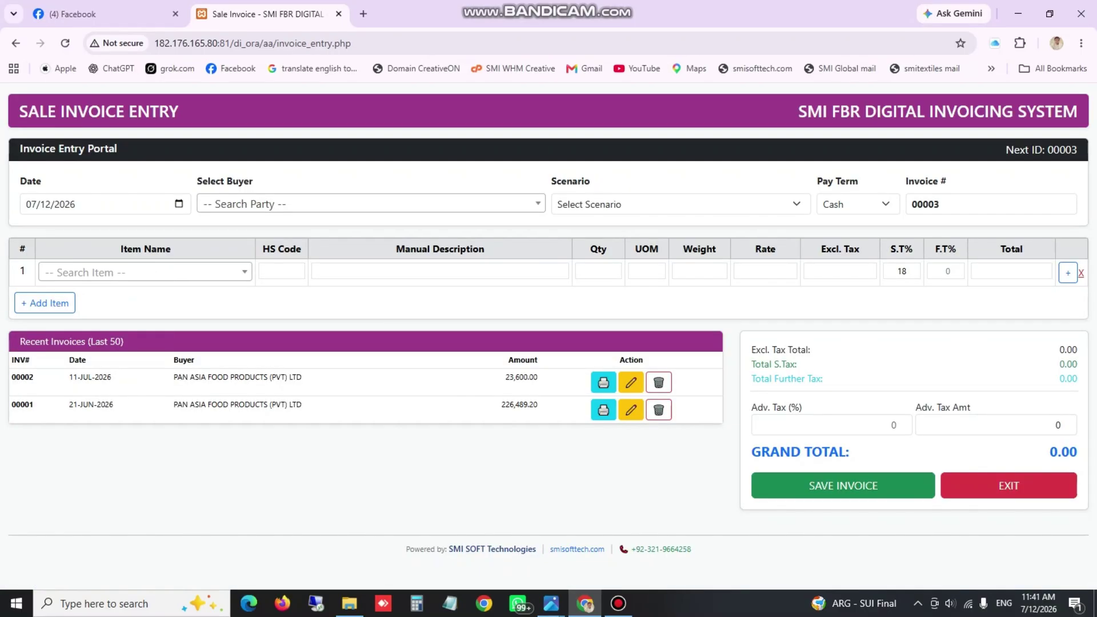
pyautogui.click(342, 204)
pyautogui.press('Down')
pyautogui.press('Down')
pyautogui.press('Down')
pyautogui.press('Down')
pyautogui.press('Down')
pyautogui.press('Down')
pyautogui.press('Down')
pyautogui.press('Down')
pyautogui.press('Down')
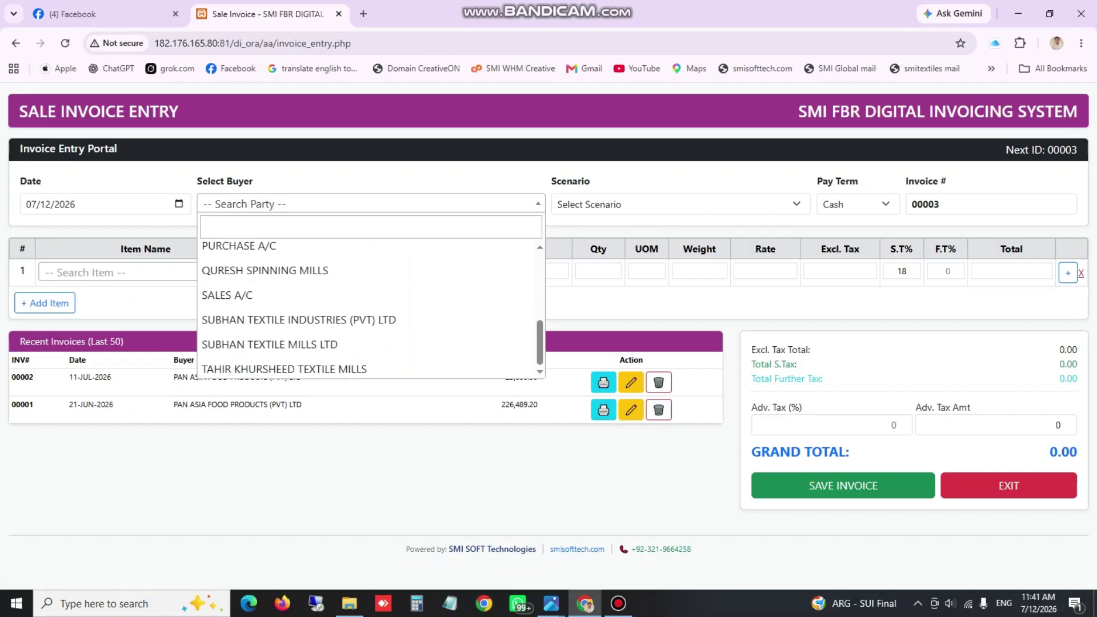
pyautogui.press('Down')
pyautogui.press('Down')
pyautogui.press('Down')
pyautogui.press('Return')
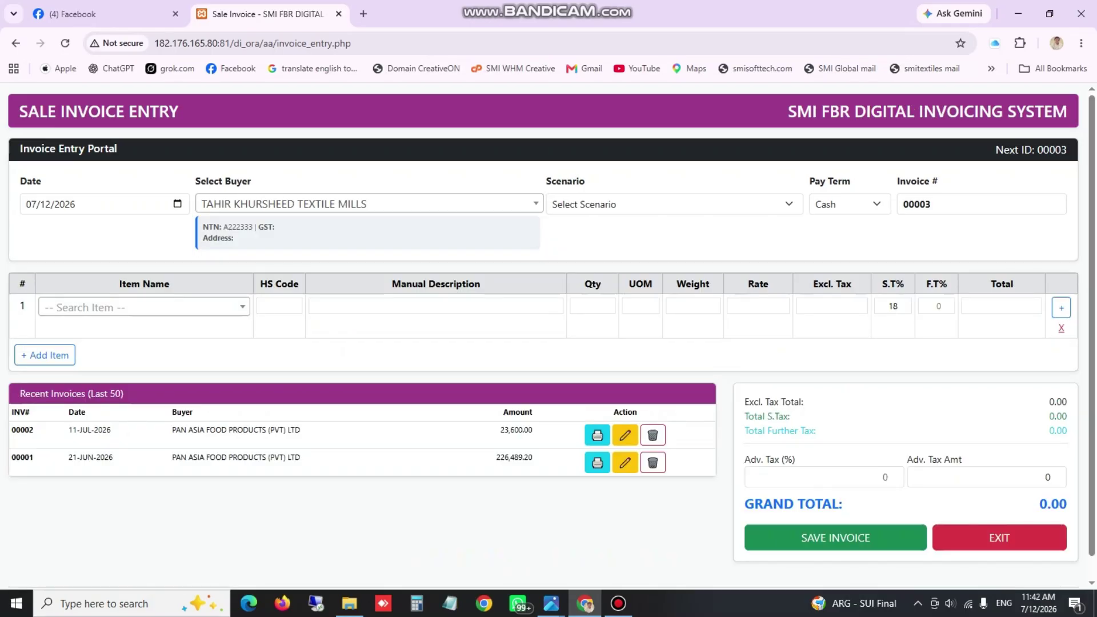
# Set the scenario to SN001 (sale to registered buyers) and the pay term to Credit
pyautogui.click(674, 204)
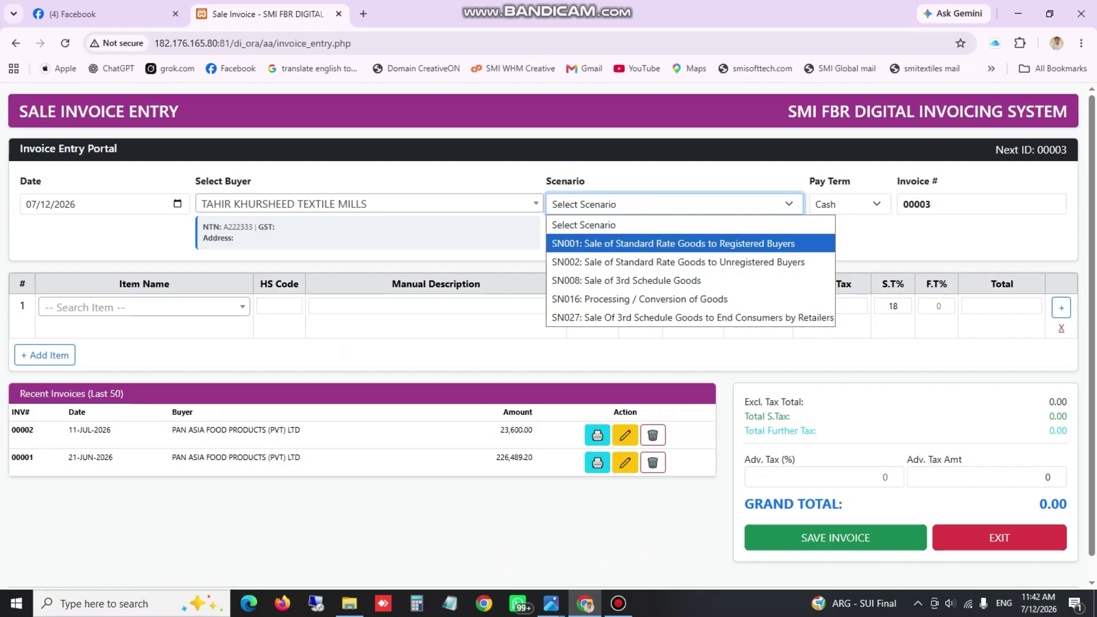
pyautogui.click(674, 244)
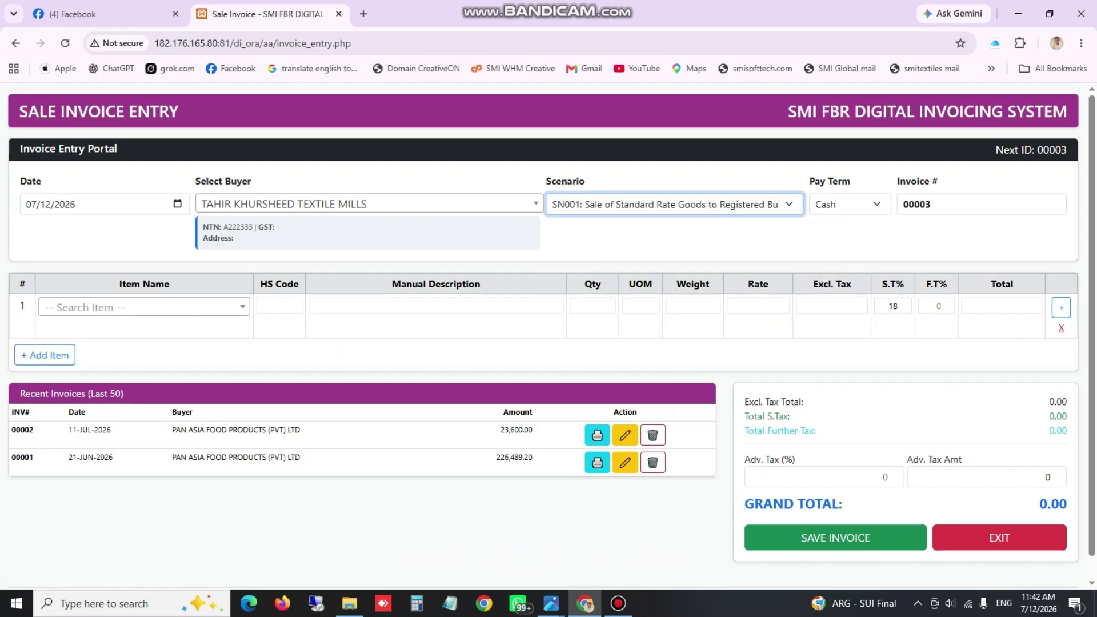
pyautogui.click(849, 204)
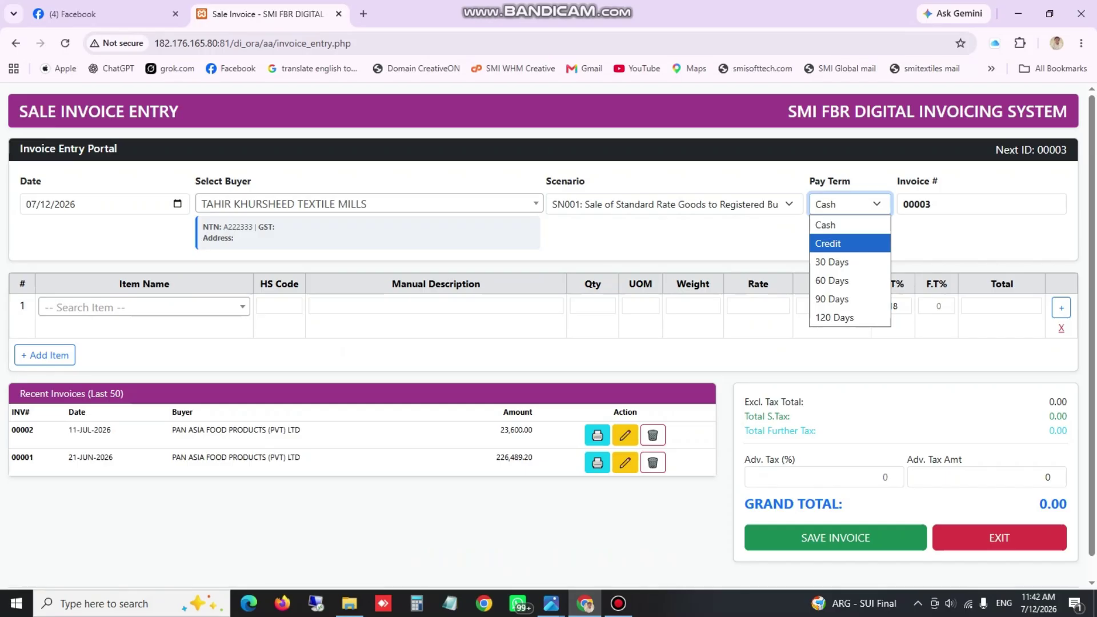
pyautogui.press('Down')
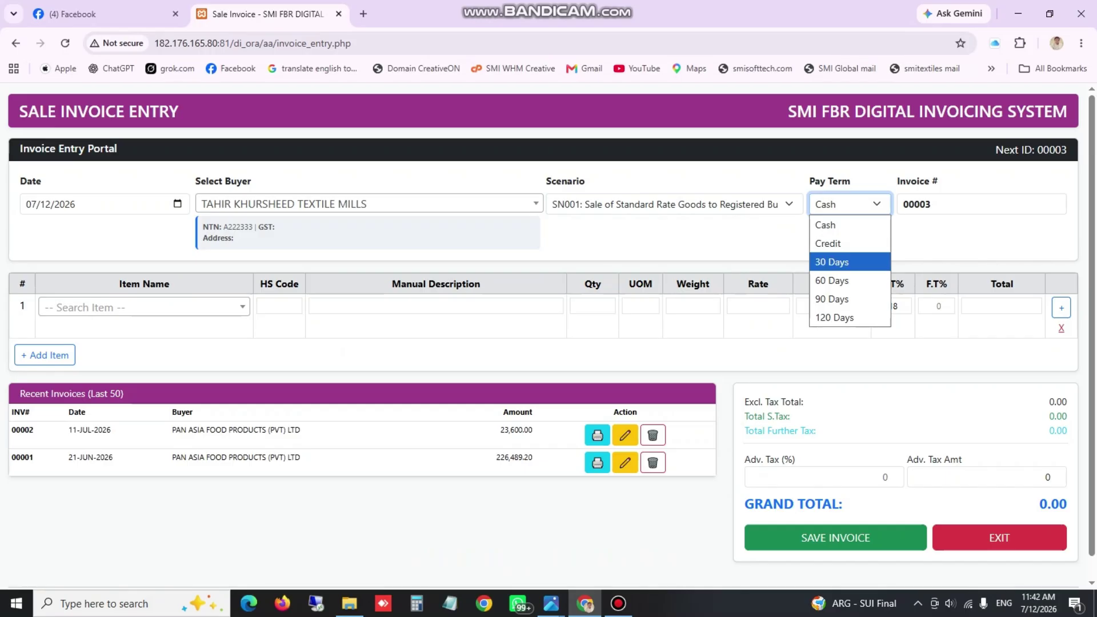
pyautogui.press('Down')
pyautogui.press('Down')
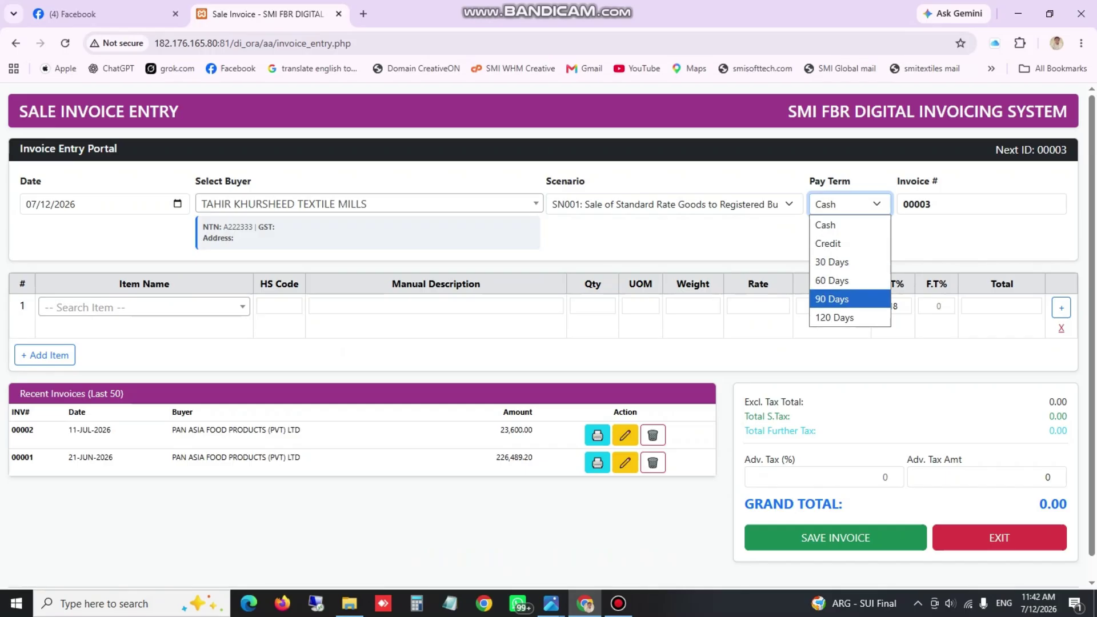
pyautogui.press('Up')
pyautogui.press('Up')
pyautogui.press('Up')
pyautogui.press('Return')
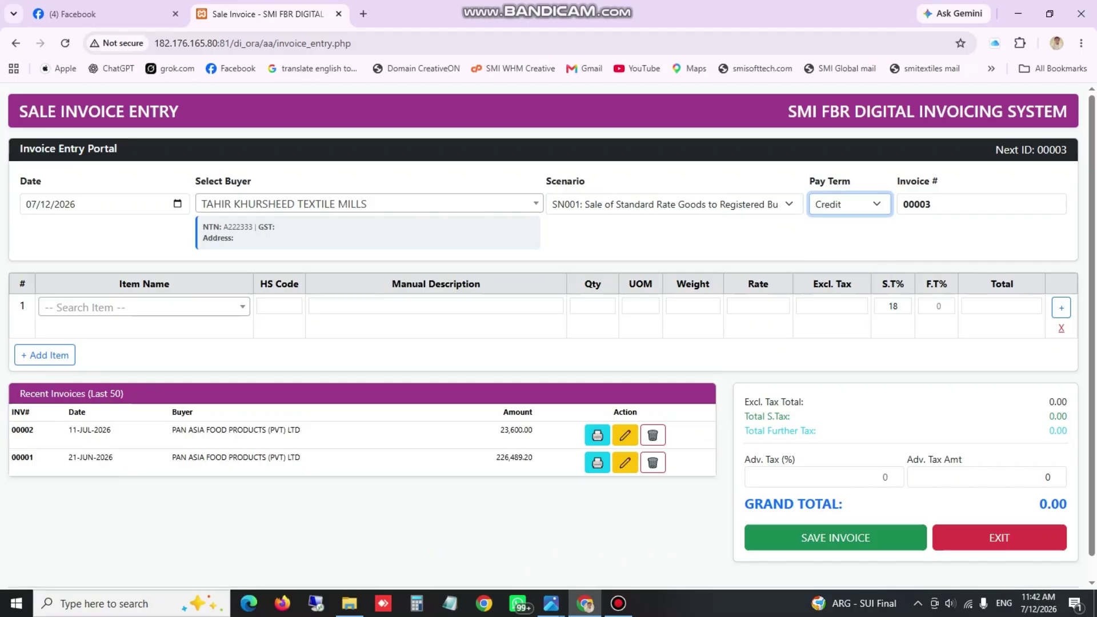
pyautogui.press('Return')
pyautogui.press('Down')
pyautogui.press('Down')
pyautogui.press('Down')
pyautogui.press('Down')
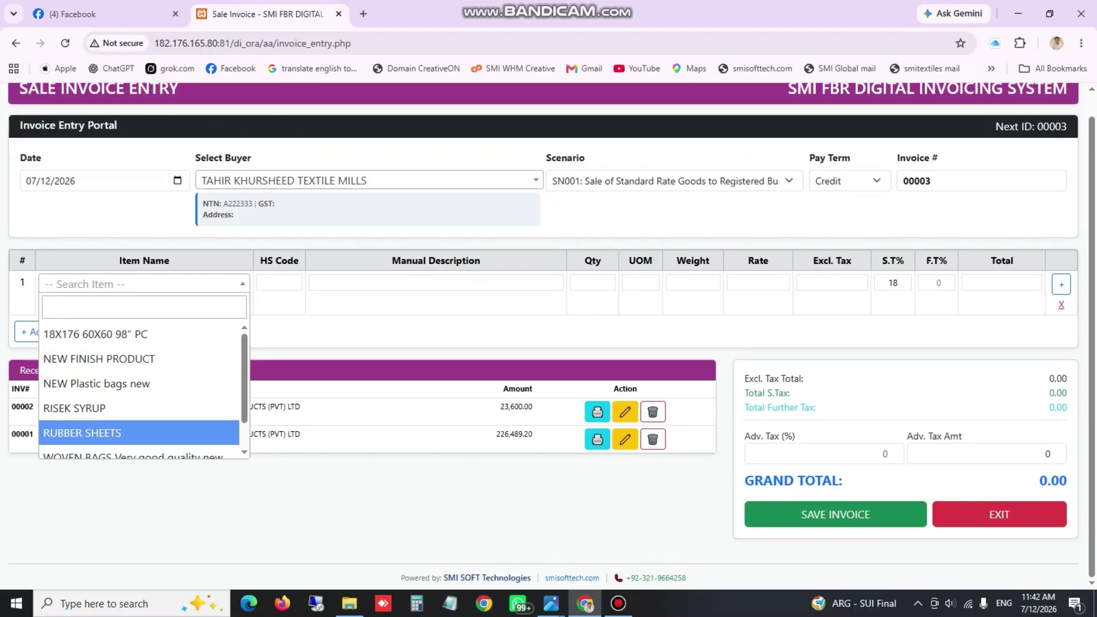
# Add RUBBER SHEETS as the first line with quantity 440 at rate 1300
pyautogui.press('Return')
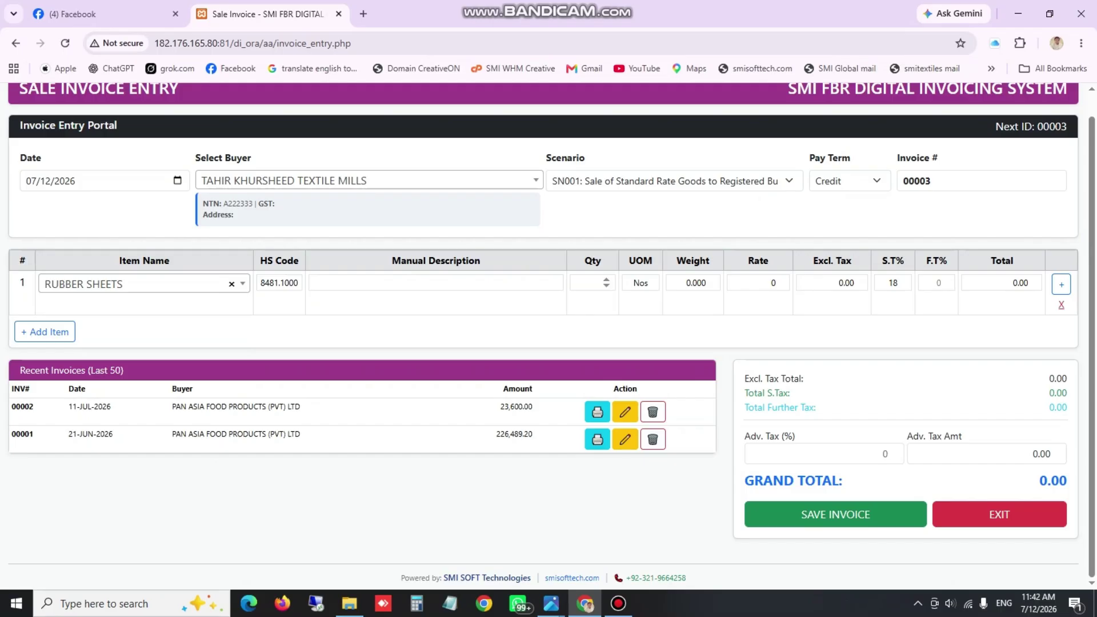
pyautogui.press('Return')
pyautogui.write('440')
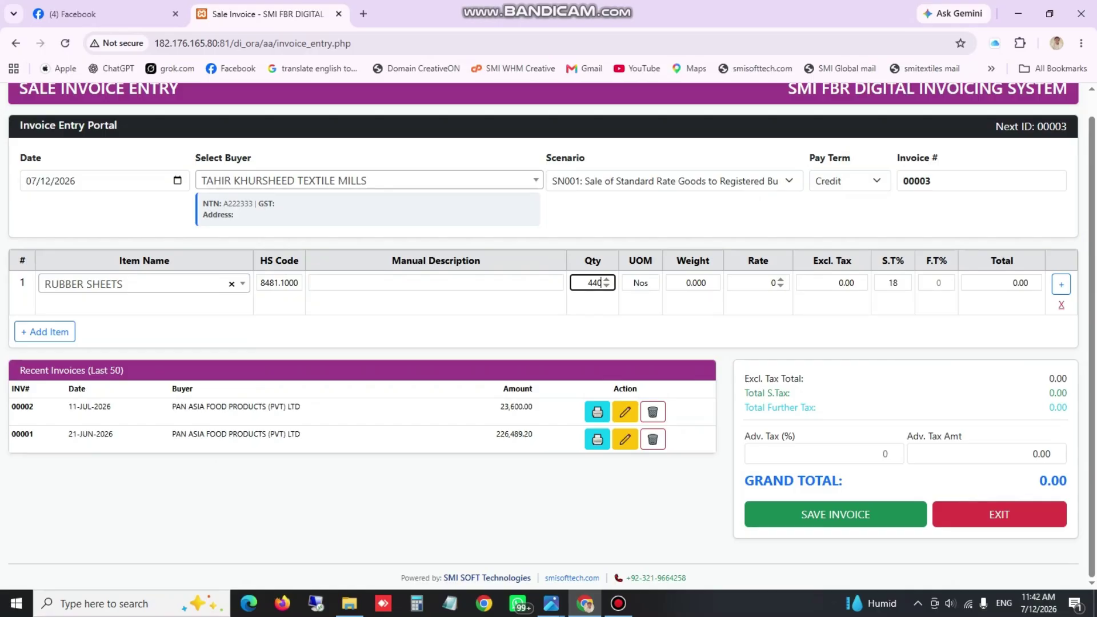
pyautogui.press('Return')
pyautogui.write('130')
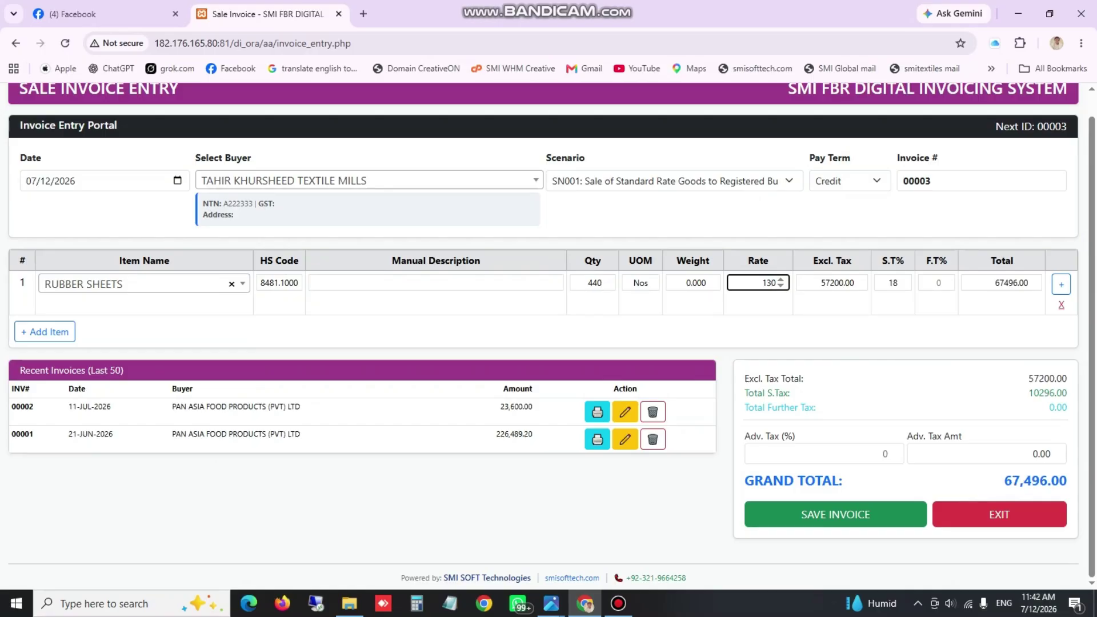
pyautogui.write('0')
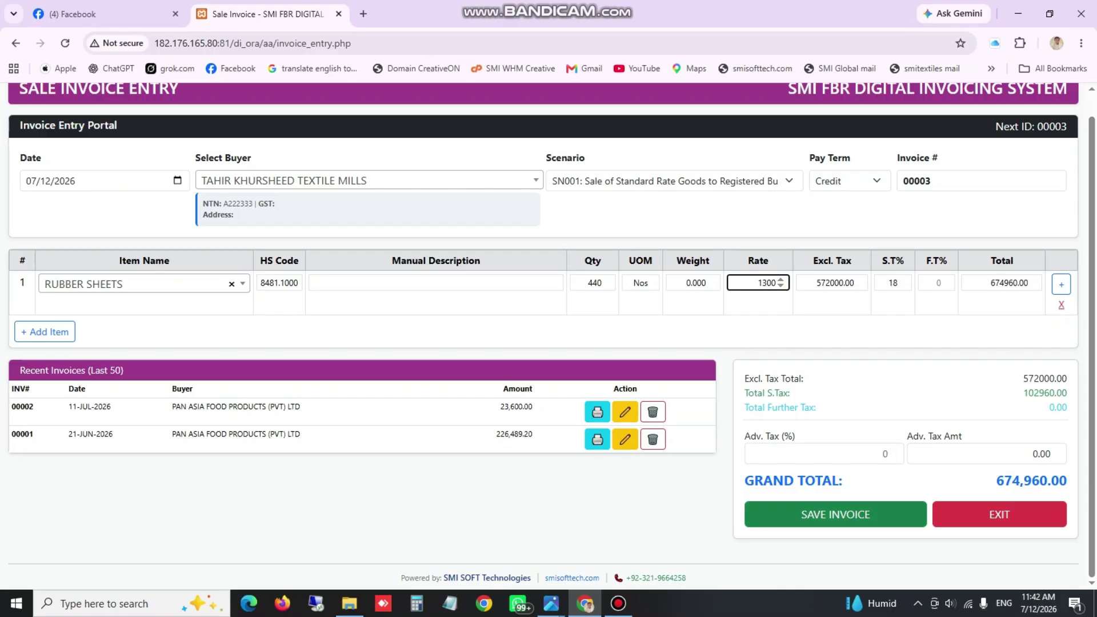
# Save invoice 00003 and dismiss the saved-successfully message
pyautogui.click(835, 514)
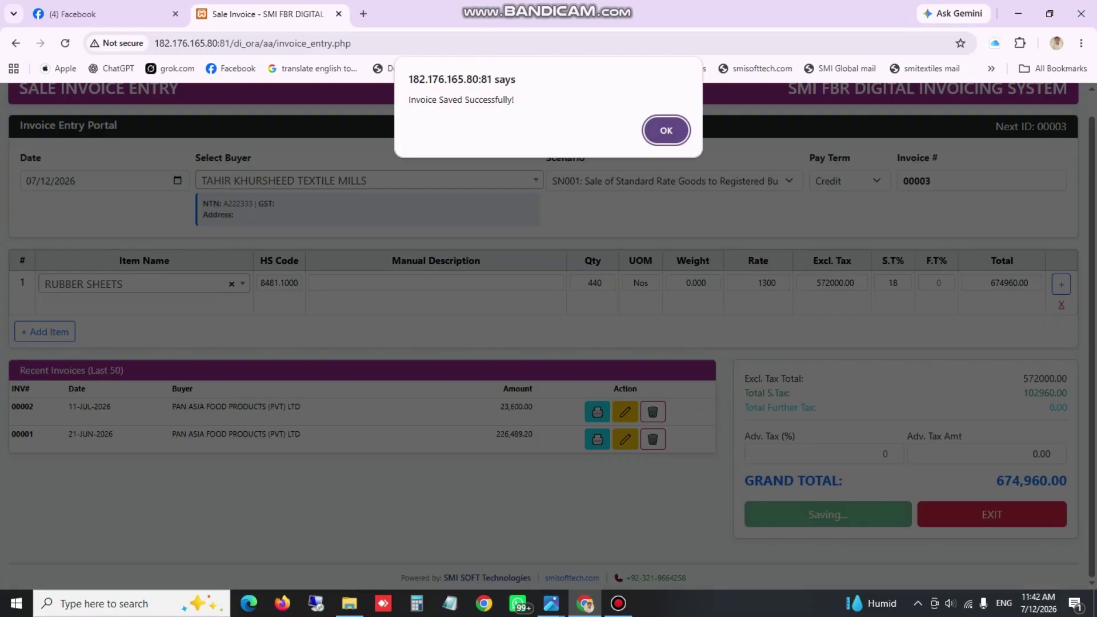
pyautogui.moveTo(411, 100); pyautogui.dragTo(512, 100)
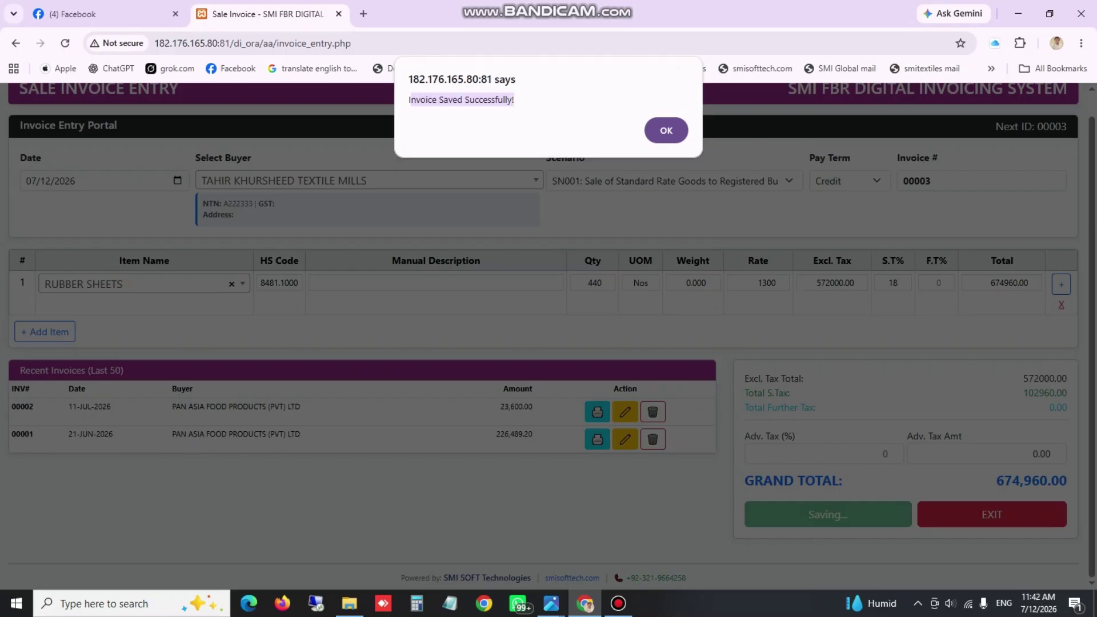
pyautogui.click(666, 130)
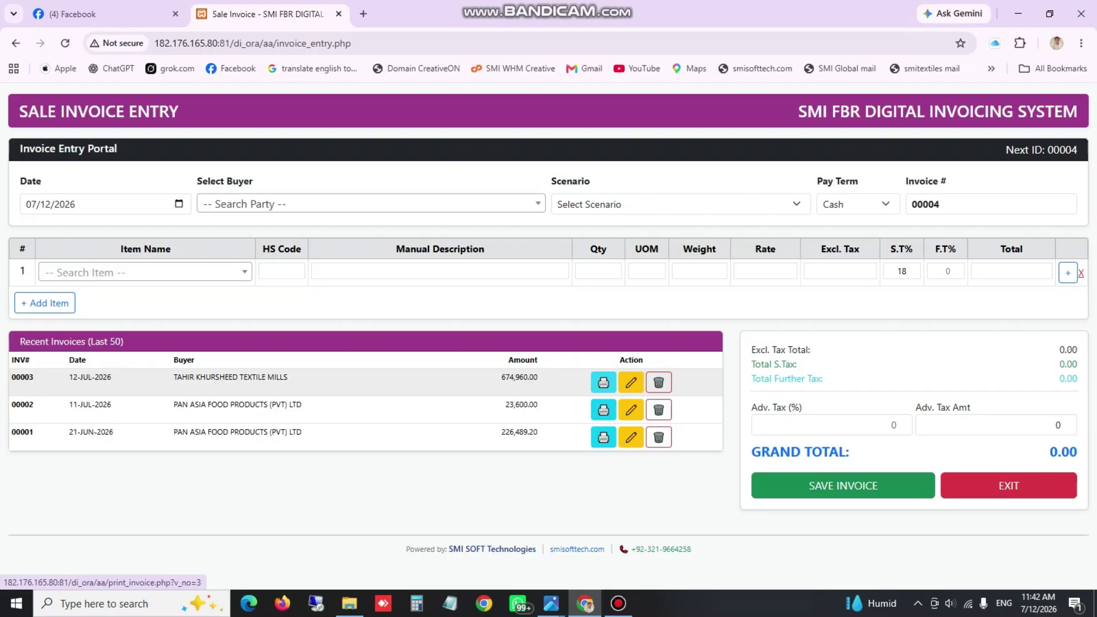
pyautogui.click(604, 382)
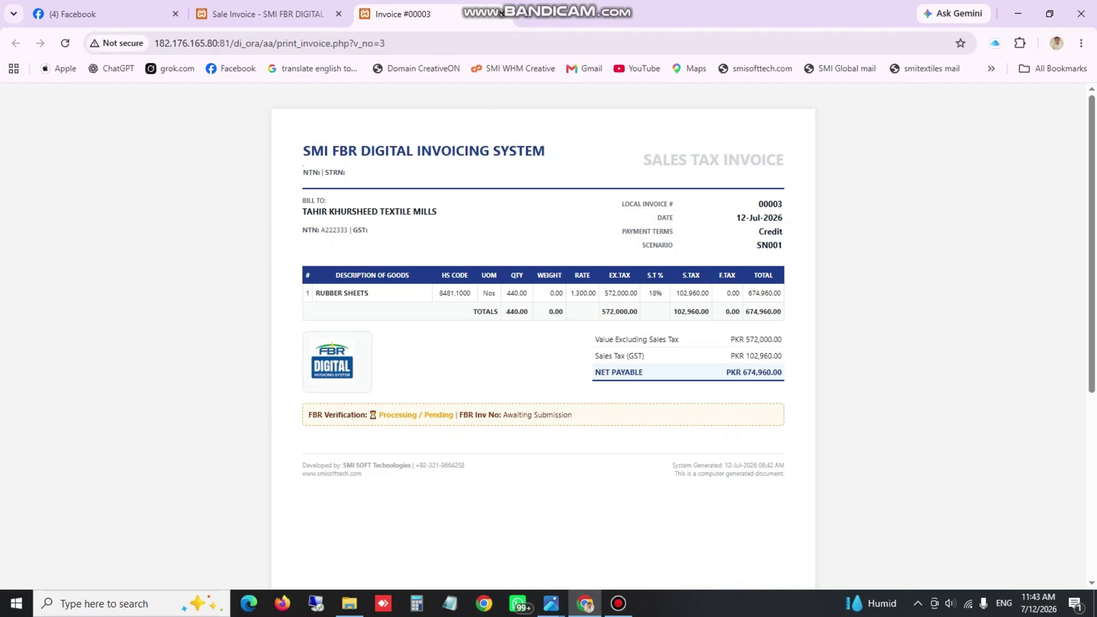
pyautogui.click(501, 13)
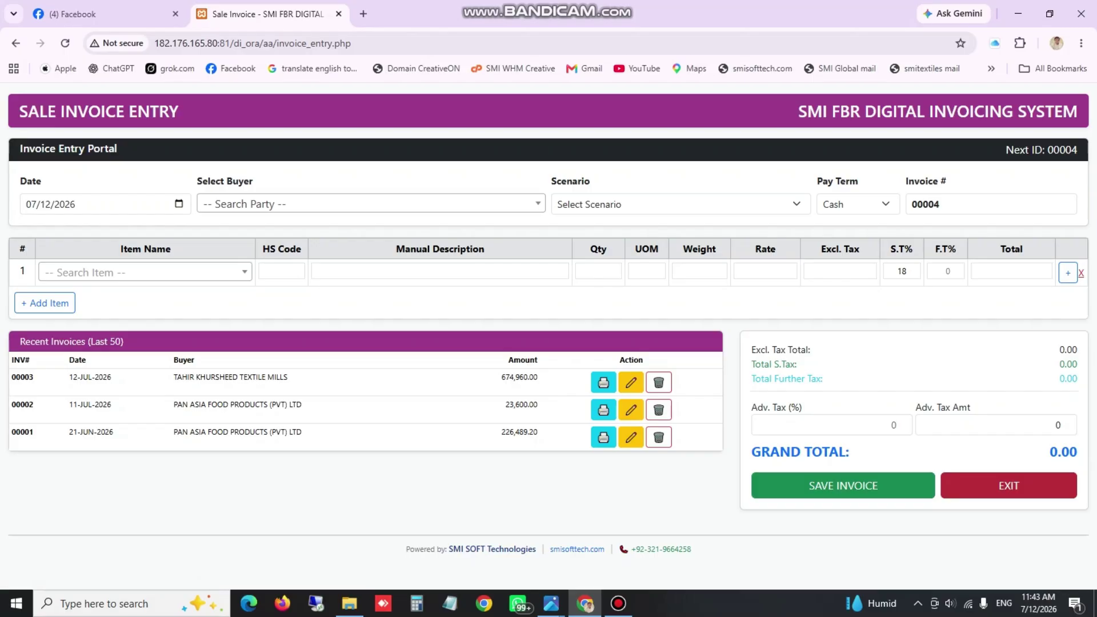
# Exit invoice entry, check Hold Invoices lists 00003 as HOLD, and return to the dashboard
pyautogui.click(1008, 485)
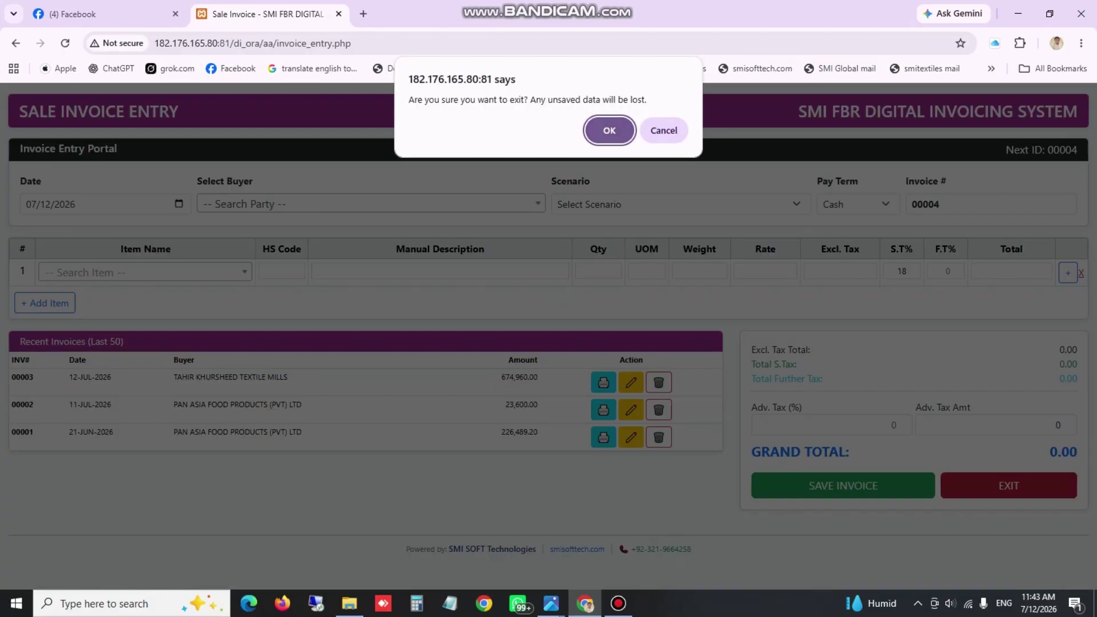
pyautogui.press('Return')
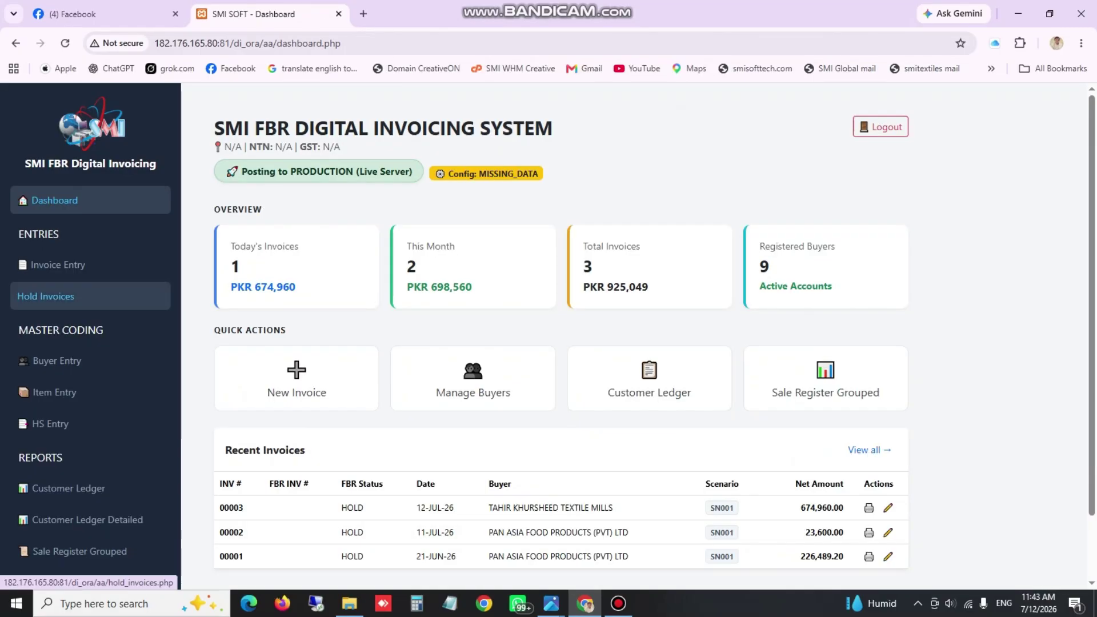
pyautogui.click(45, 296)
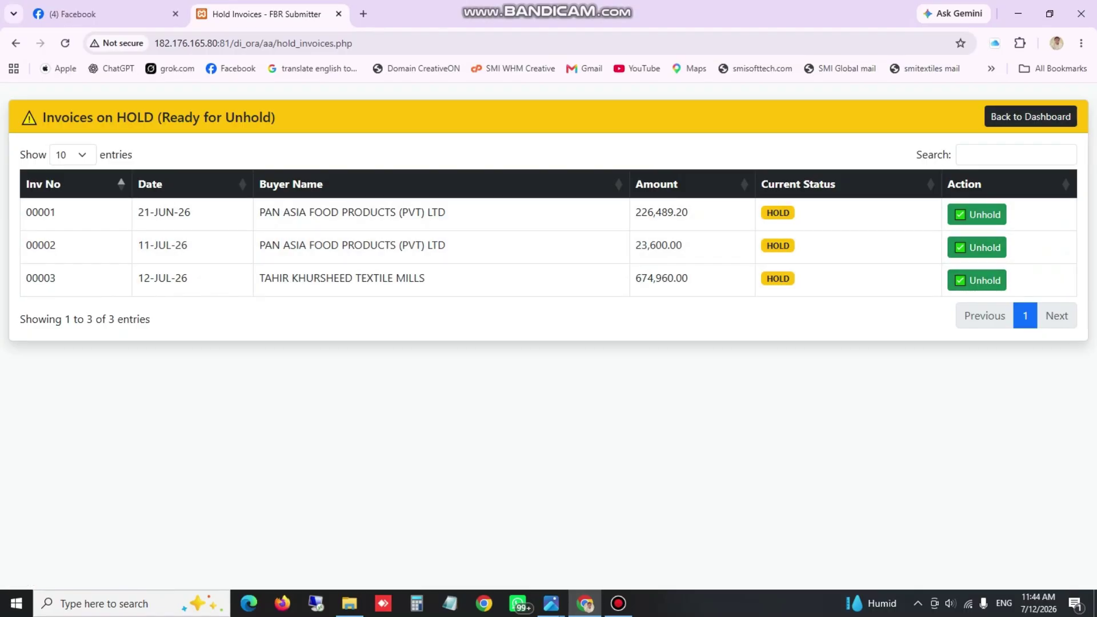
pyautogui.click(1030, 117)
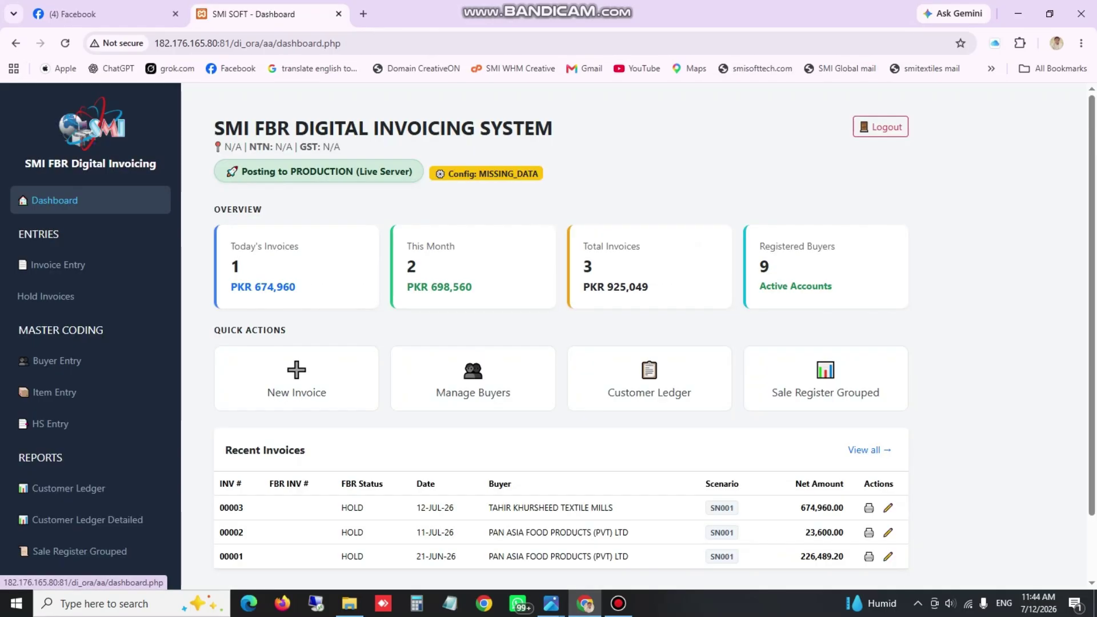
pyautogui.scroll(-1, 92, 486)
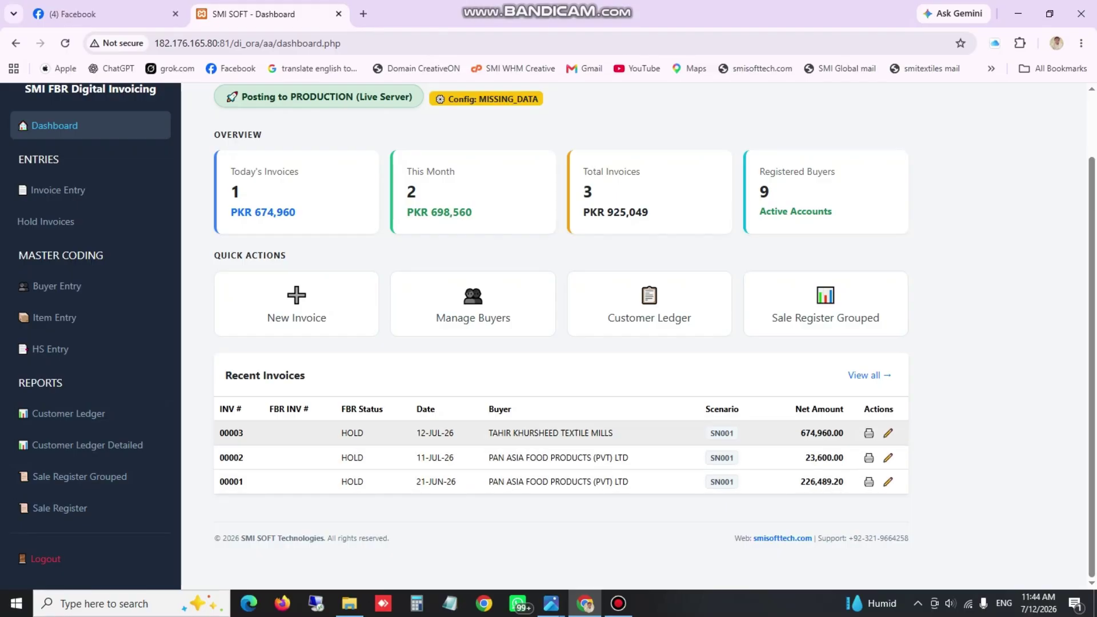
pyautogui.moveTo(714, 433); pyautogui.dragTo(724, 458)
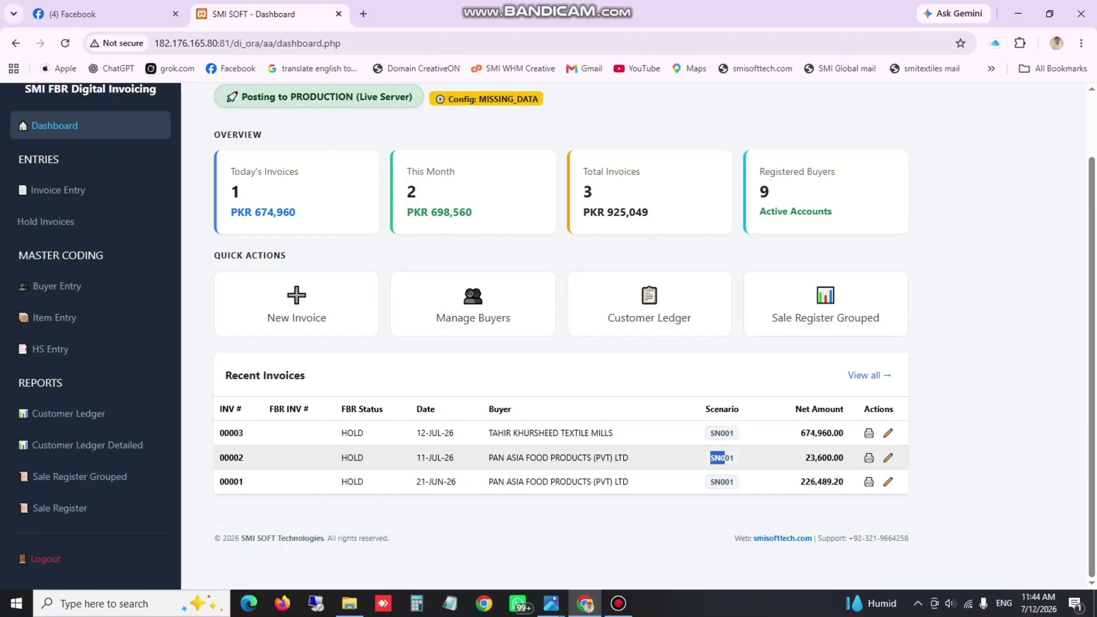
pyautogui.click(723, 482)
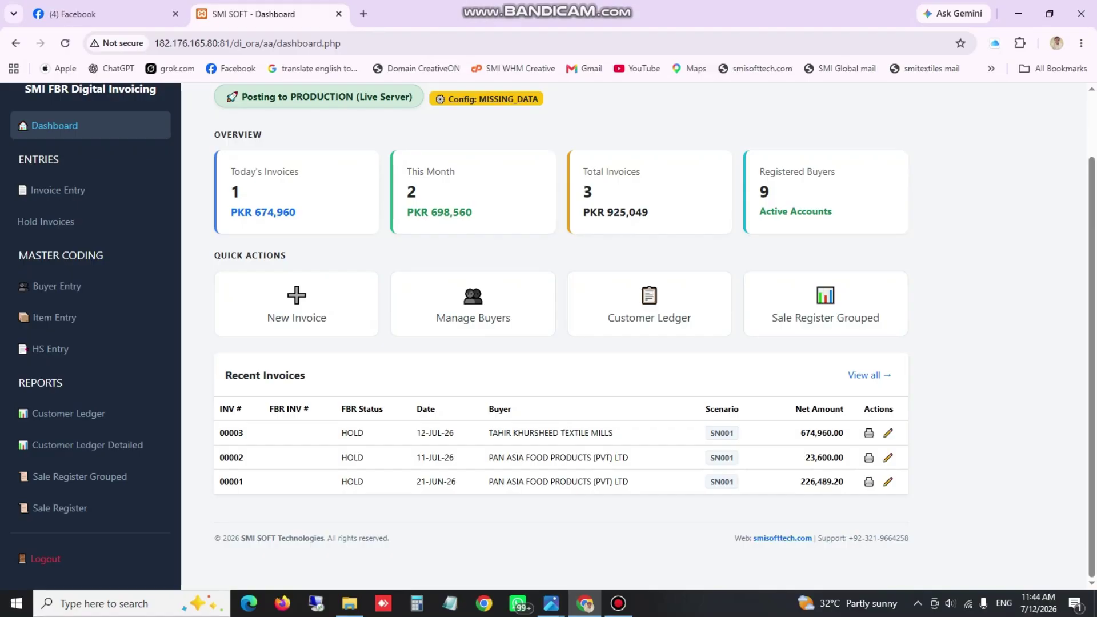
pyautogui.scroll(2, 57, 293)
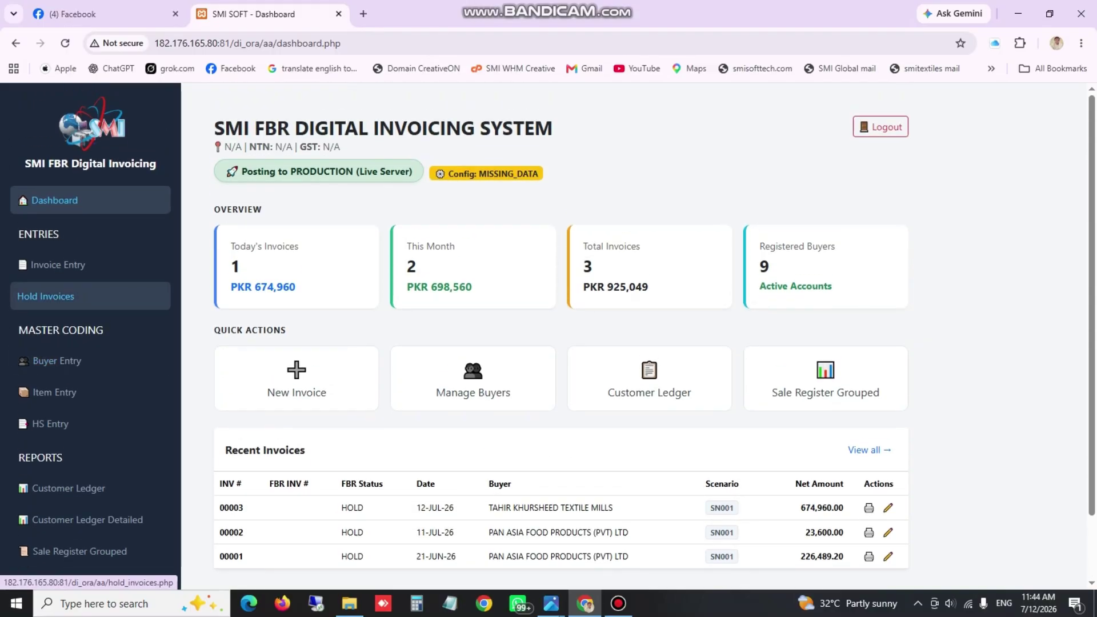
pyautogui.scroll(-2, 58, 294)
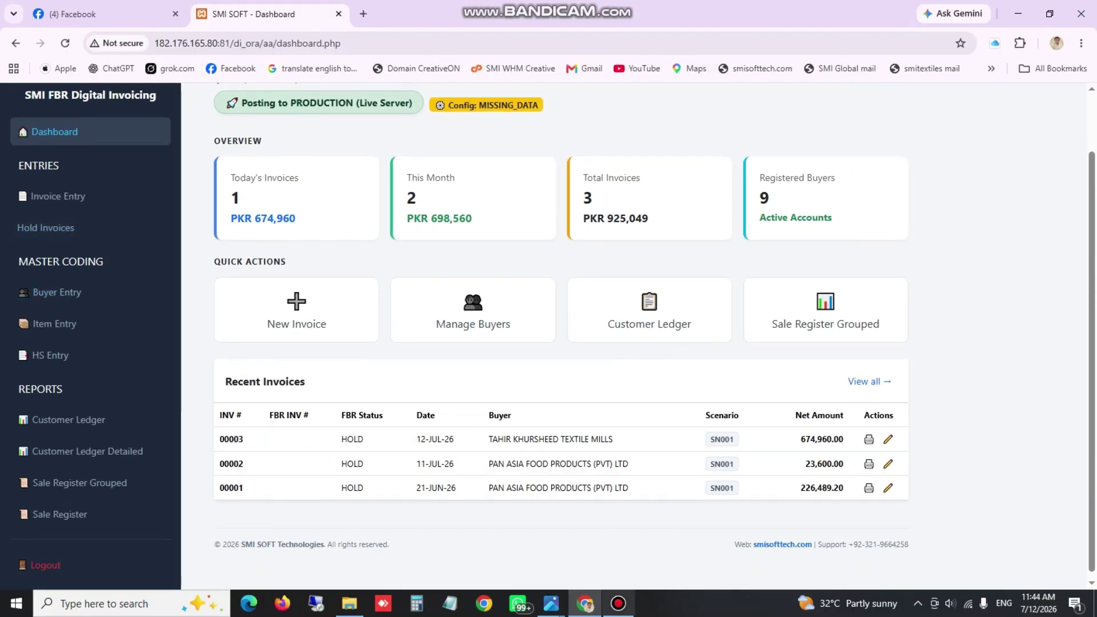
pyautogui.moveTo(618, 603)
pyautogui.click(617, 542)
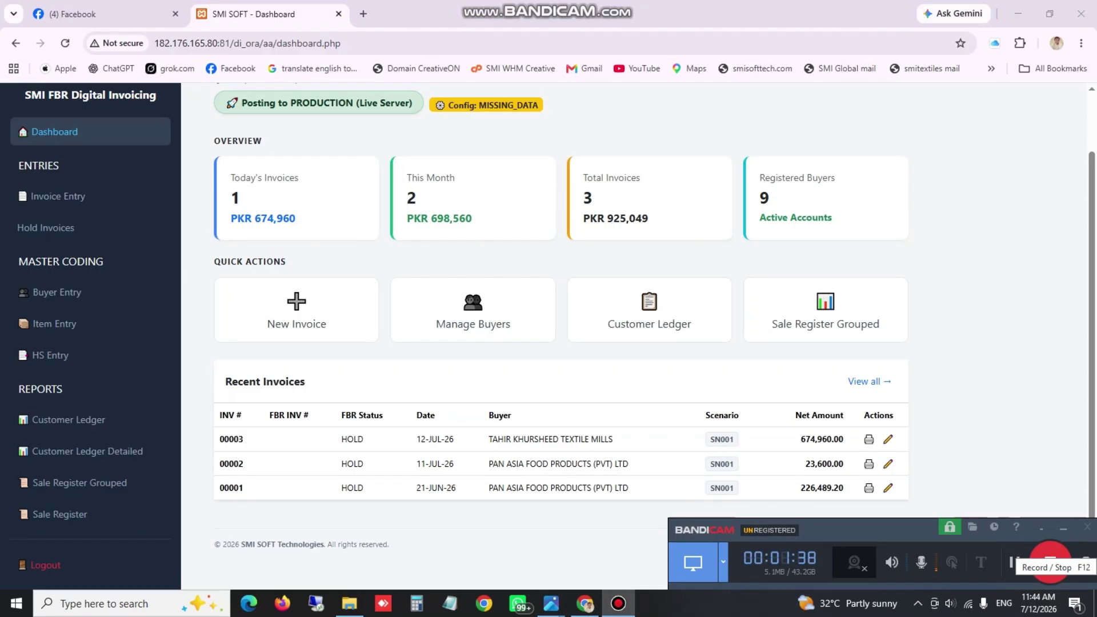
# Stop the Bandicam screen recording with its Record/Stop button
pyautogui.click(1050, 558)
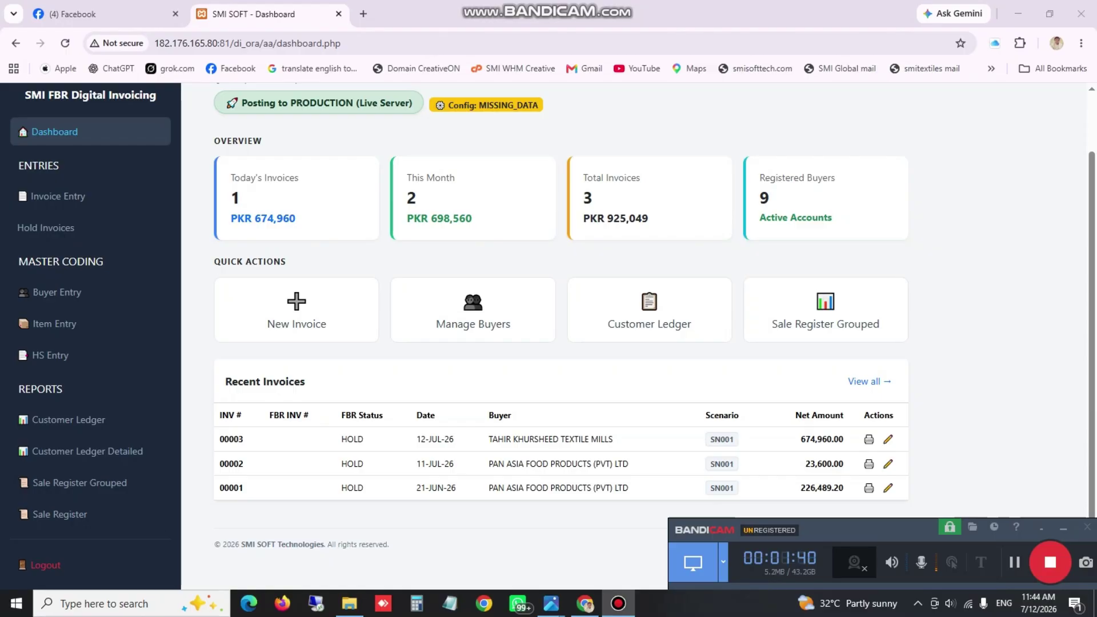